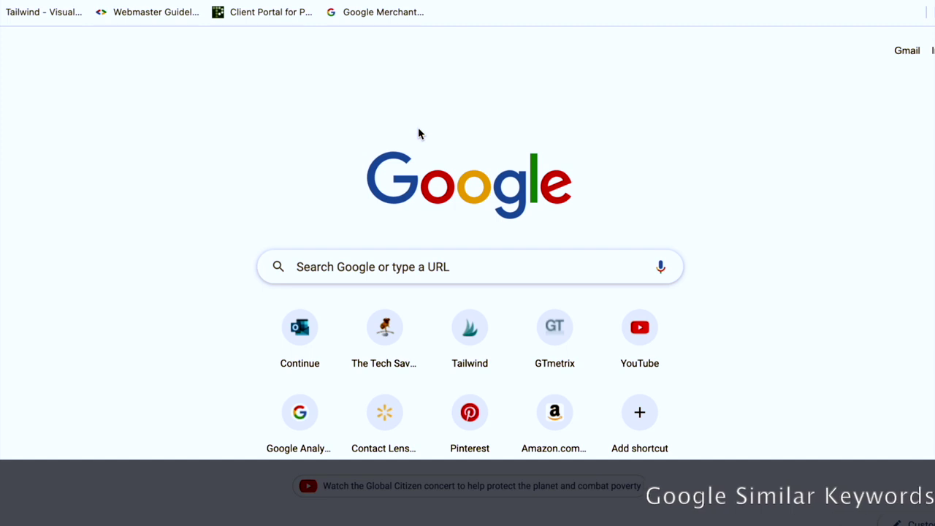
- Search Google for "Online Computer Repair"
type("O")
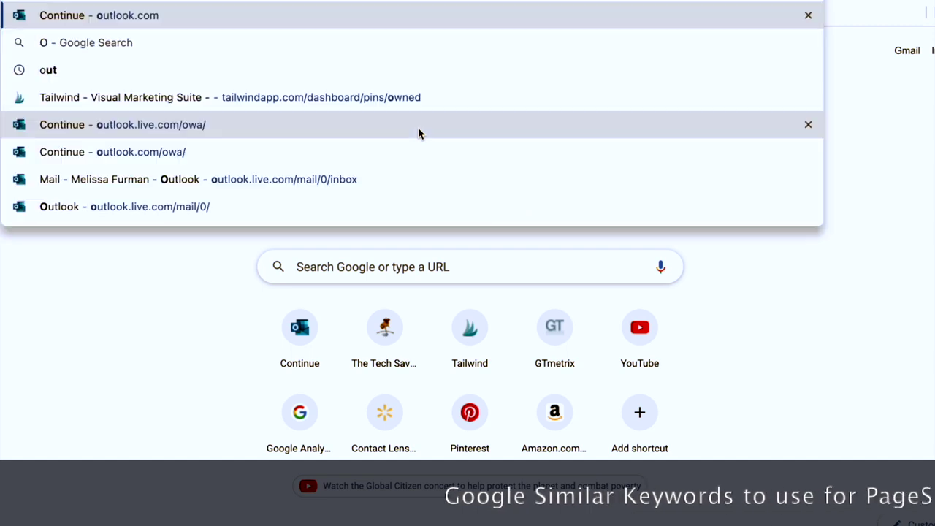
type("nline Compu")
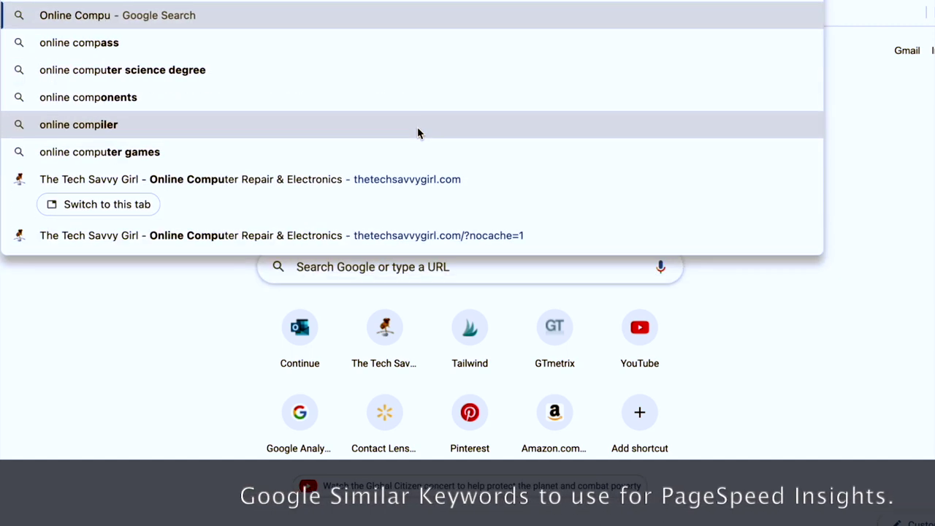
type("ter Repair")
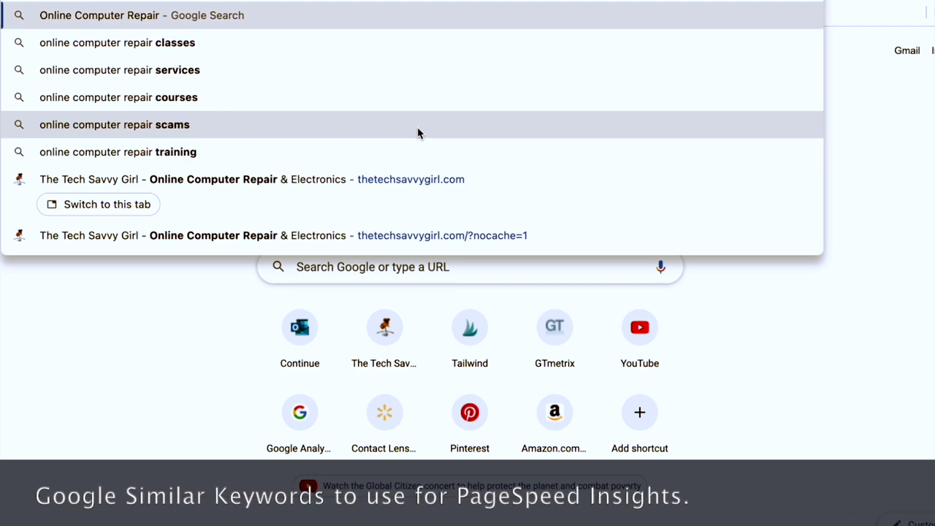
key("Return")
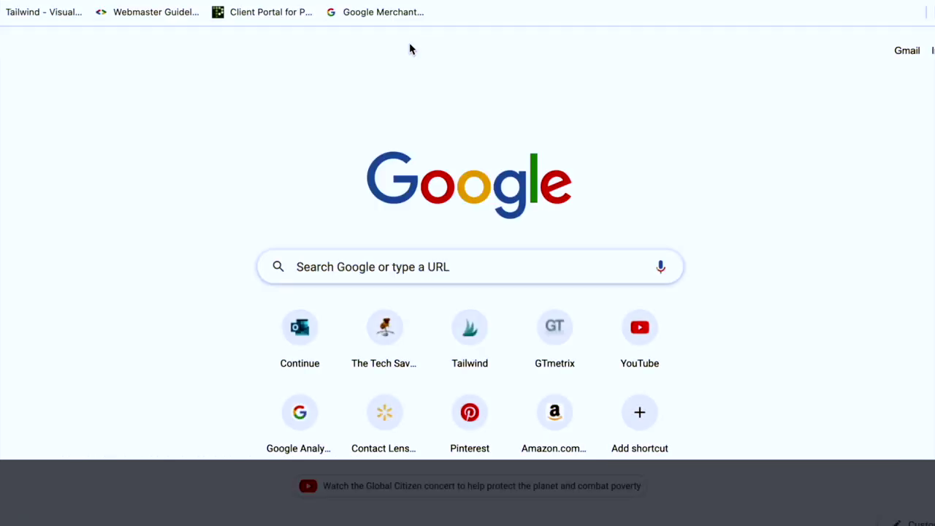
- Search Google for "pagespeed insights.com" and open the PageSpeed Insights result from Google Developers
type("p")
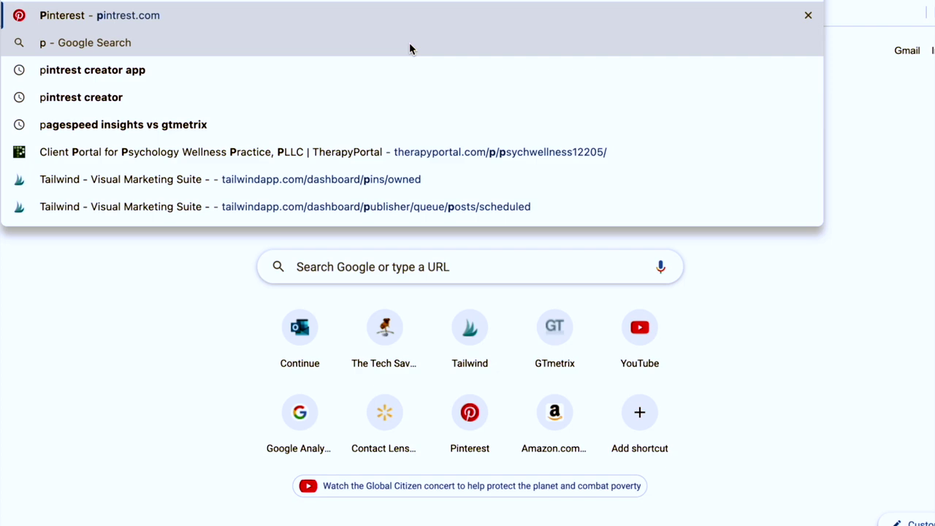
type("ag")
key("BackSpace")
key("BackSpace")
key("BackSpace")
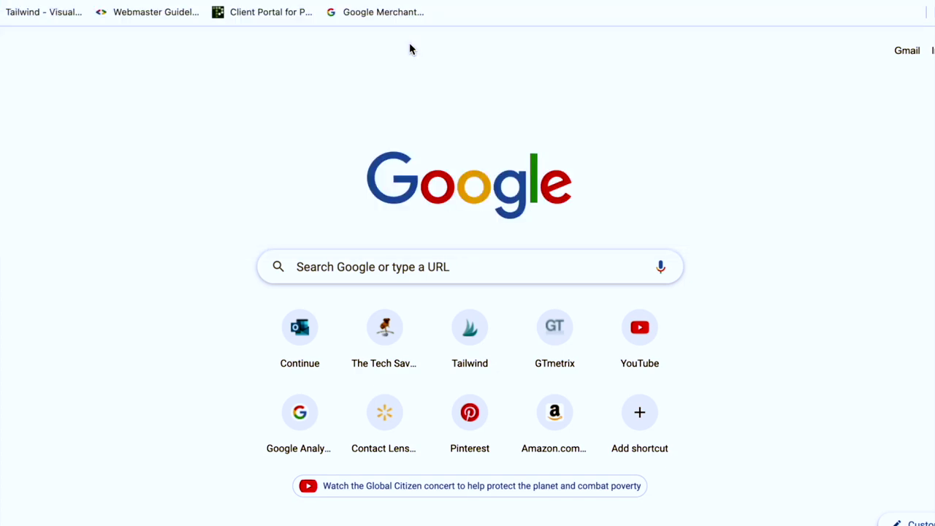
type("pagesp")
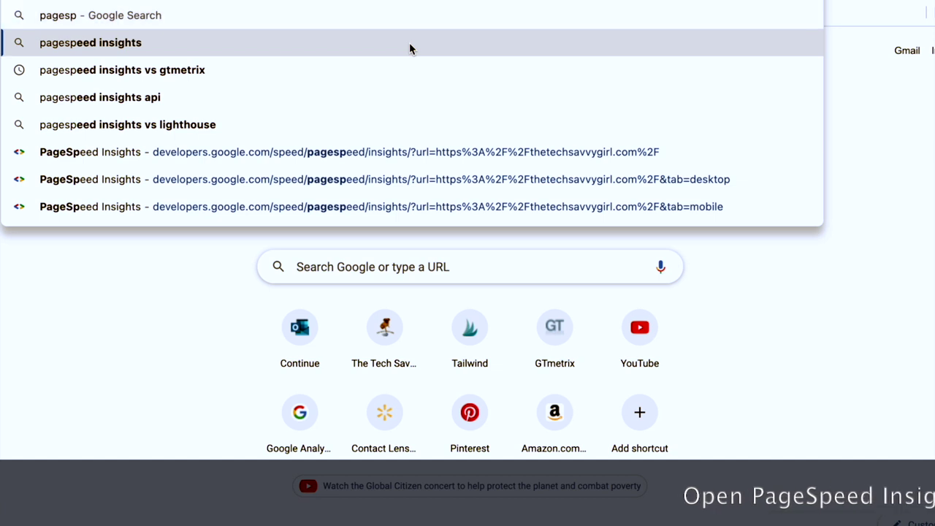
type("eed insights.com")
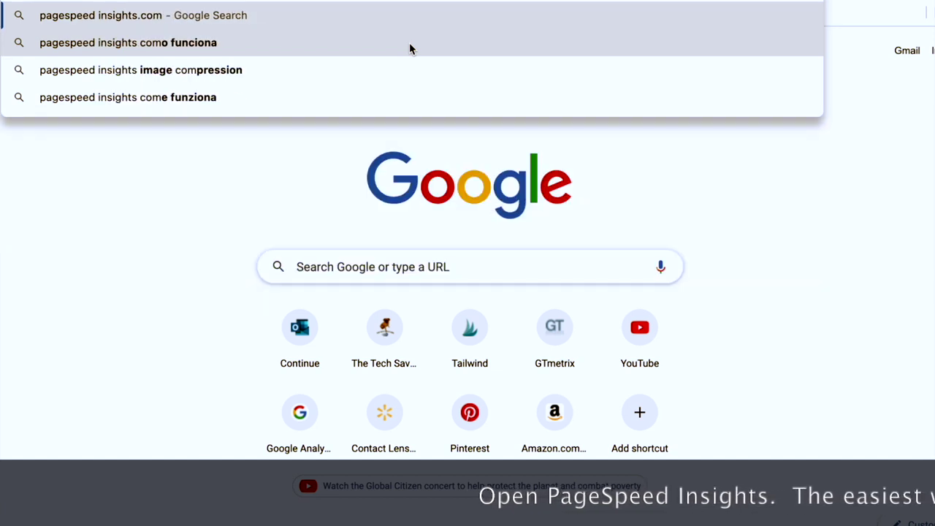
key("Return")
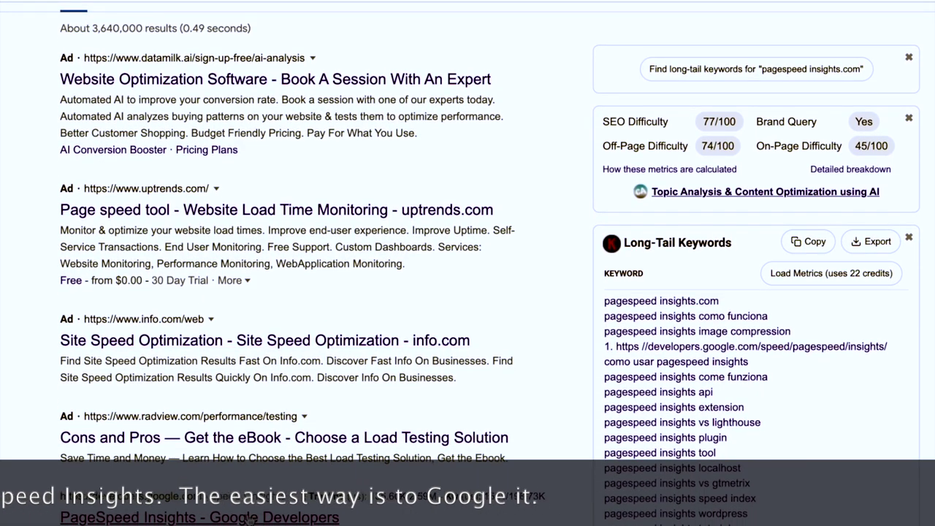
left_click(247, 517)
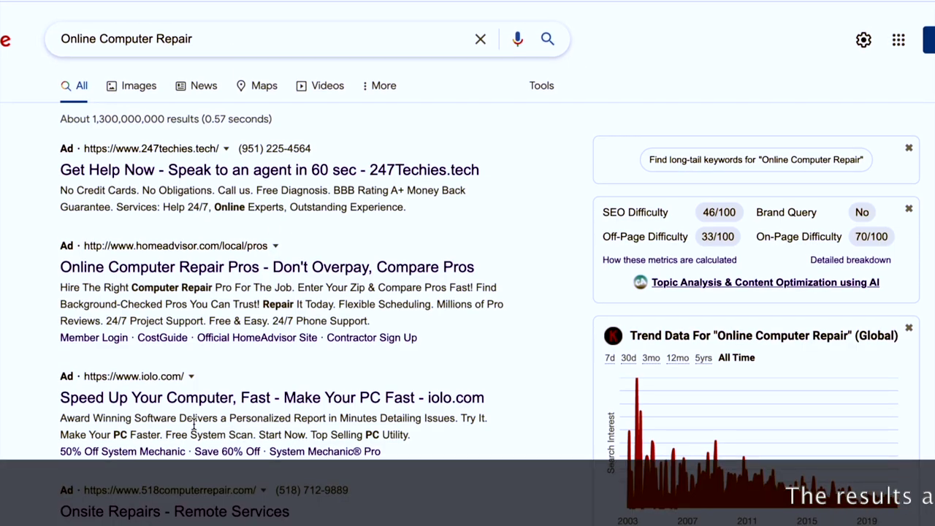
- Open the first non-ad result for Online Computer Repair, "1 Remote Computer Repair Service | Online PC Fix"
scroll(196, 438, "down", 1)
scroll(196, 439, "down", 4)
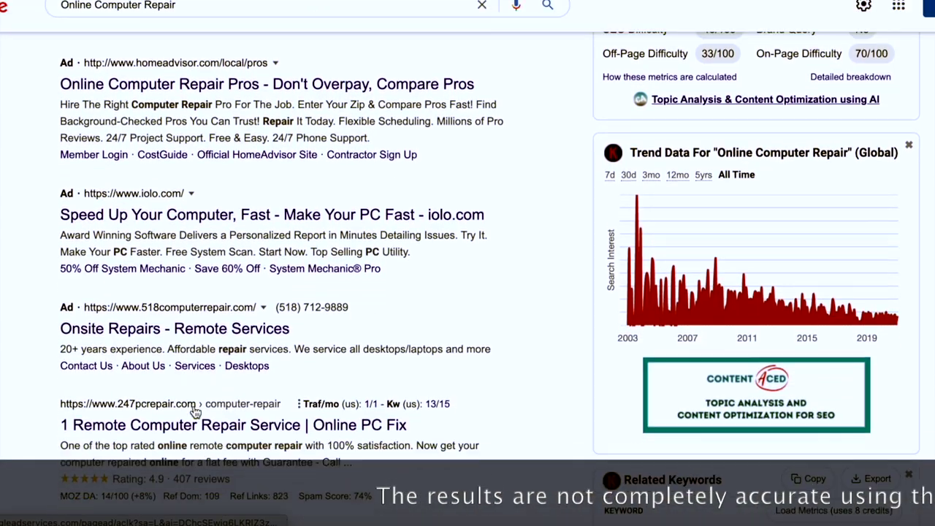
scroll(196, 433, "down", 2)
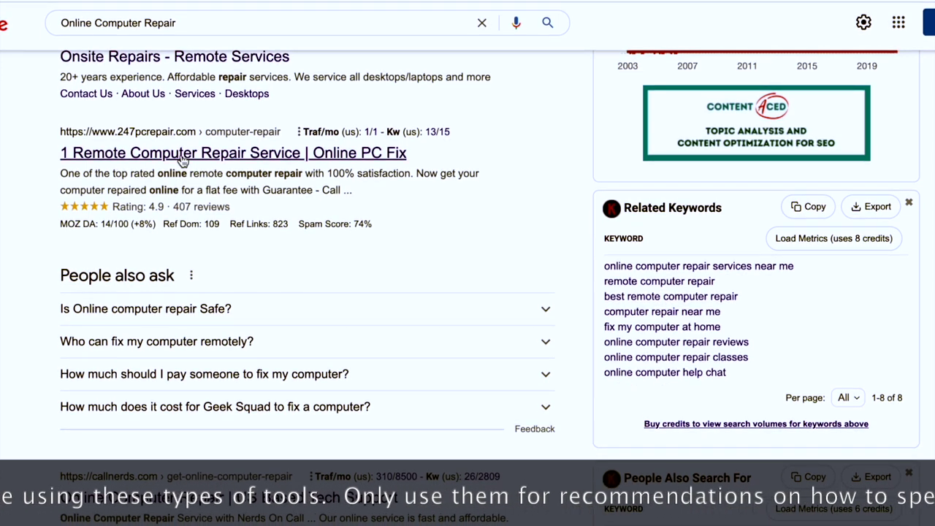
left_click(183, 155)
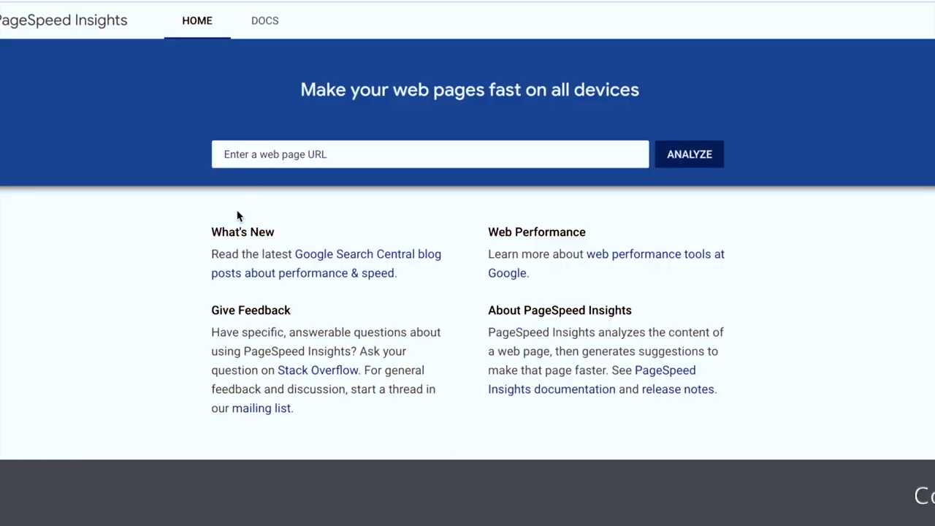
left_click(258, 154)
type("https://www.247pcrepair.com/computer-repair.html")
key("Return")
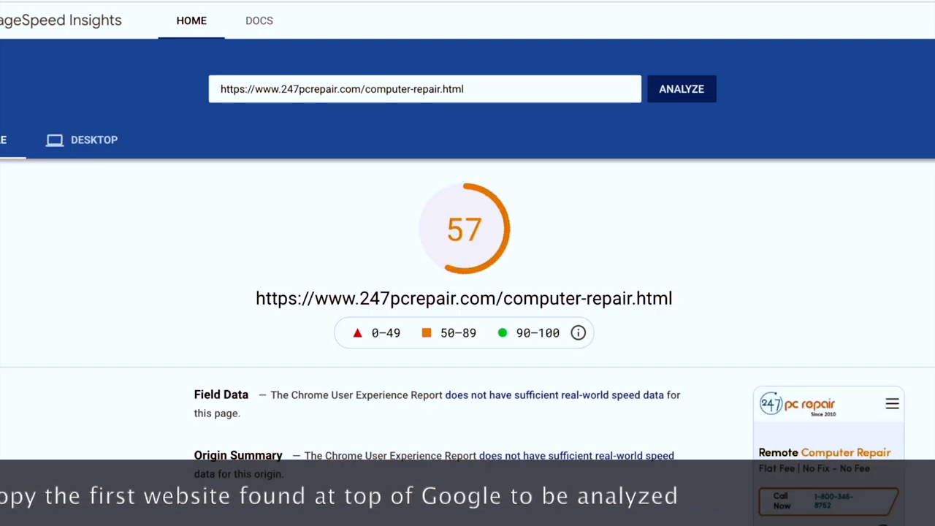
left_click(93, 149)
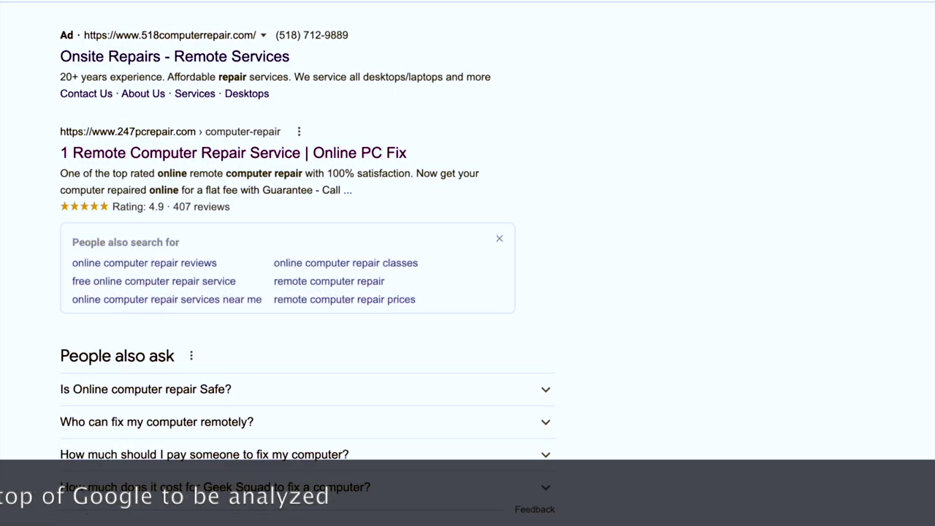
- Return to the Online Computer Repair search results and open the callnerds.com result "Online Computer Repair | US Based Tech Support"
scroll(244, 243, "down", 1)
key("ctrl+l")
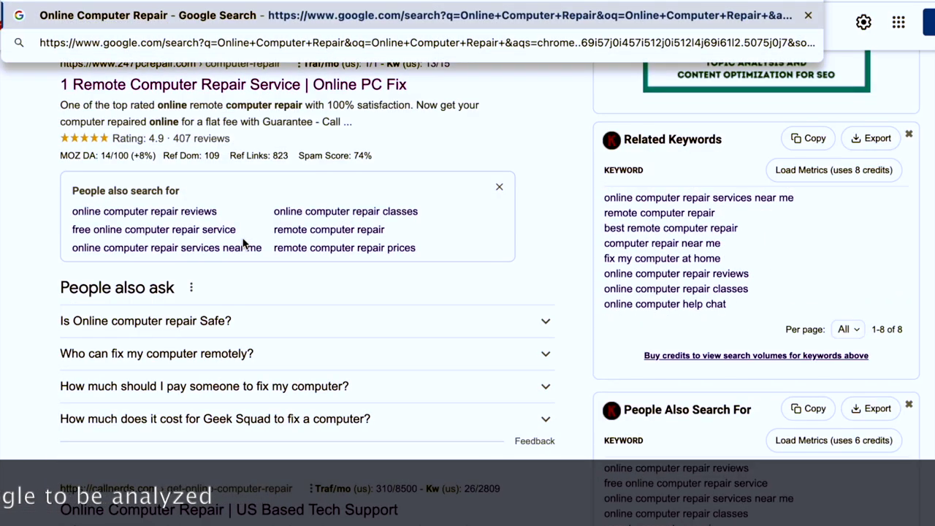
key("Escape")
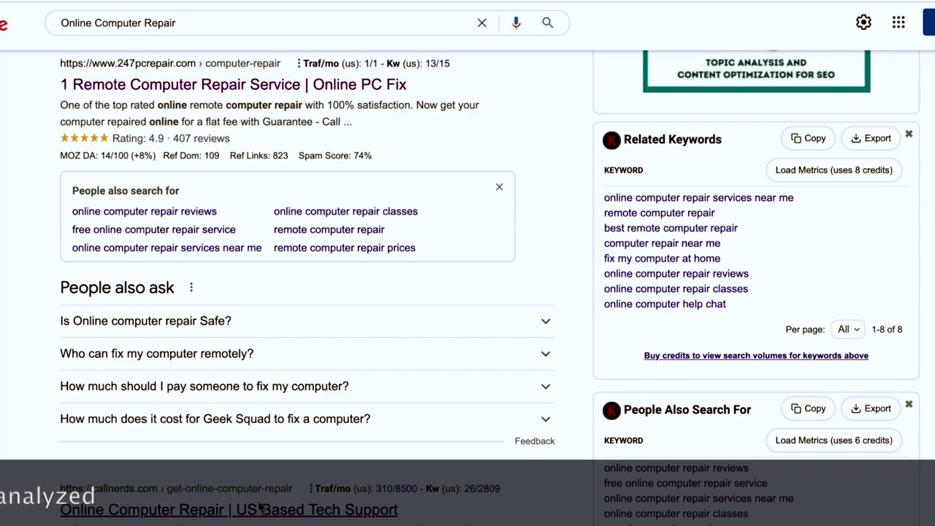
left_click(259, 509)
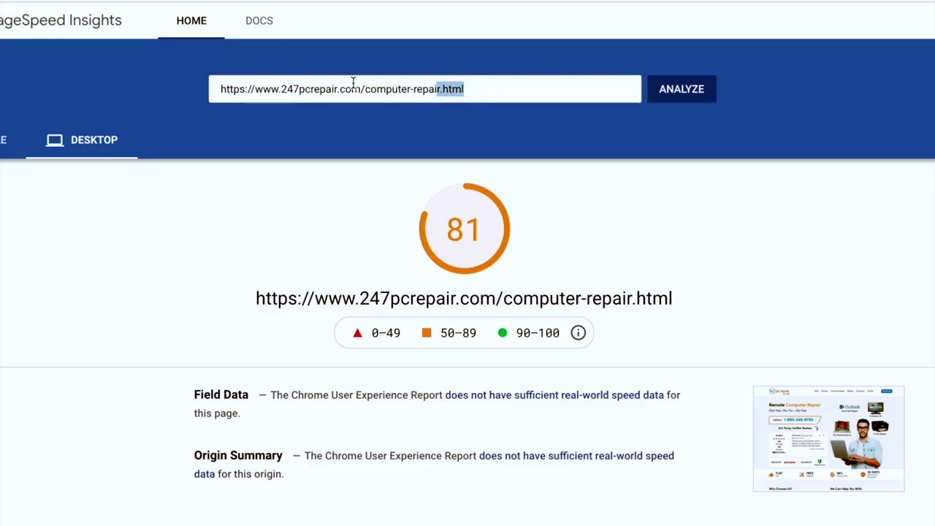
left_click_drag(352, 82, 187, 84)
type("https://callnerds.com/get-online-computer-repair/")
key("Return")
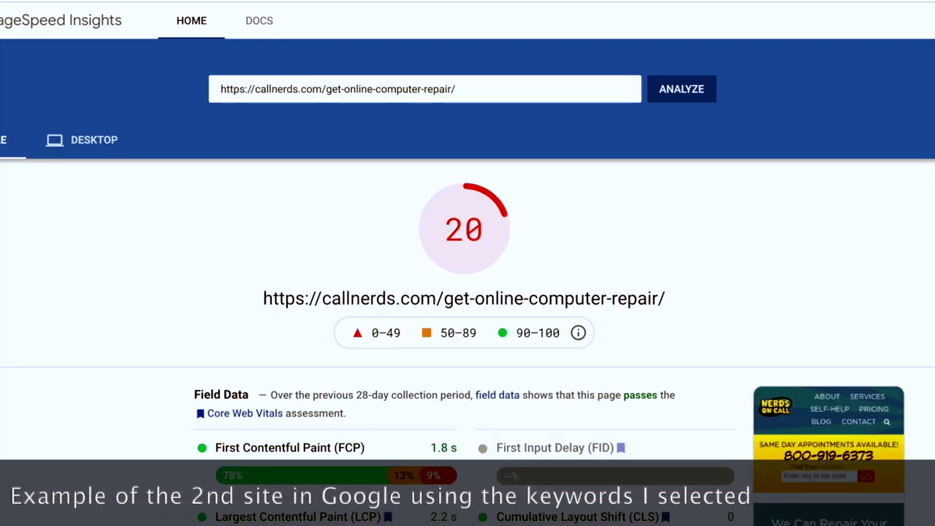
- Review the callnerds.com page's mobile field and lab data, and switch to its desktop results
scroll(468, 292, "down", 10)
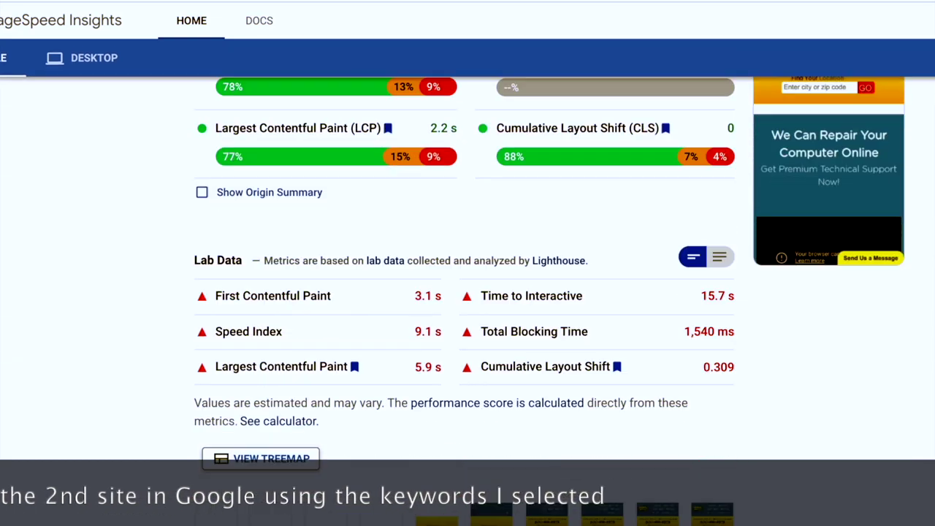
scroll(467, 292, "down", 5)
scroll(467, 292, "up", 15)
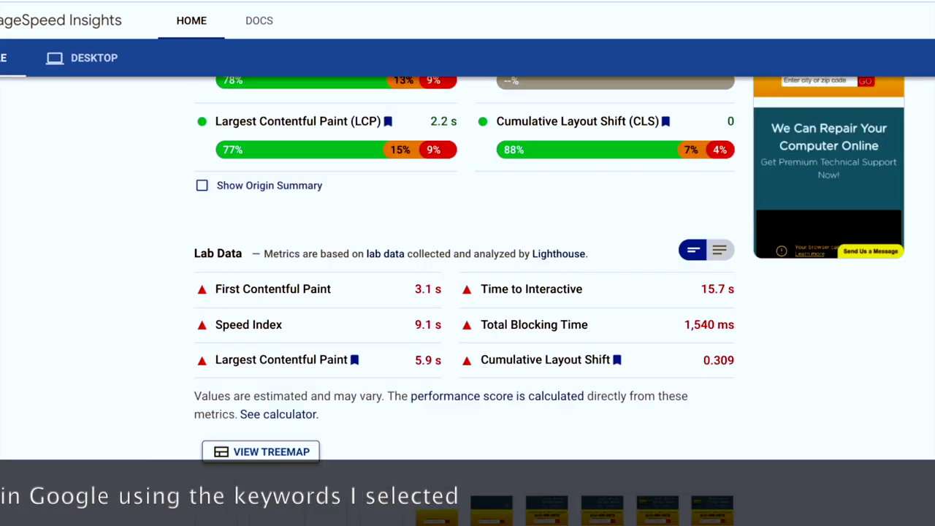
scroll(468, 292, "up", 3)
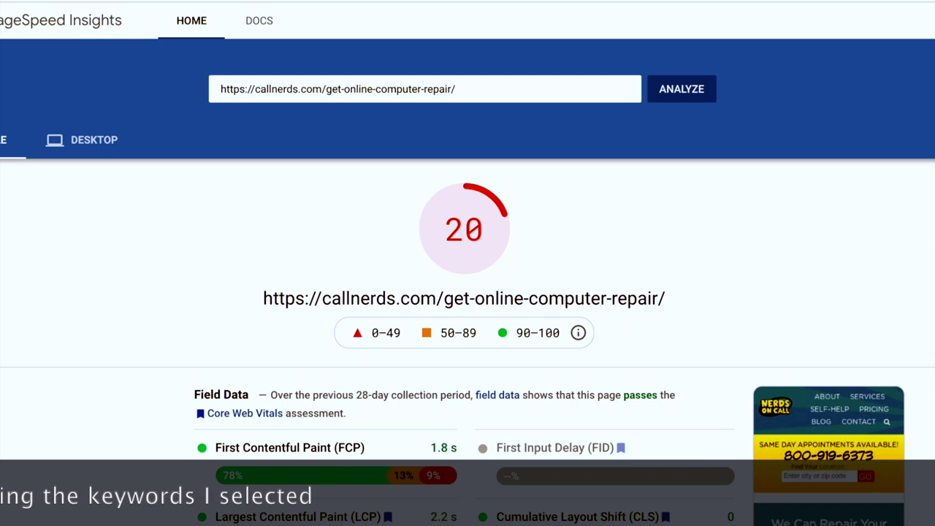
left_click(94, 140)
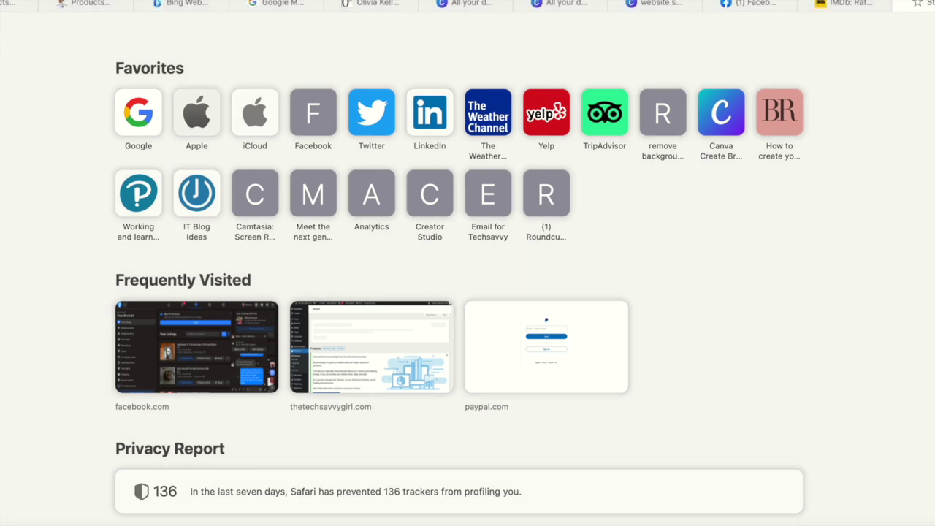
- Open a new private window in Safari, and a new Incognito window in Chrome
left_click(33, 0)
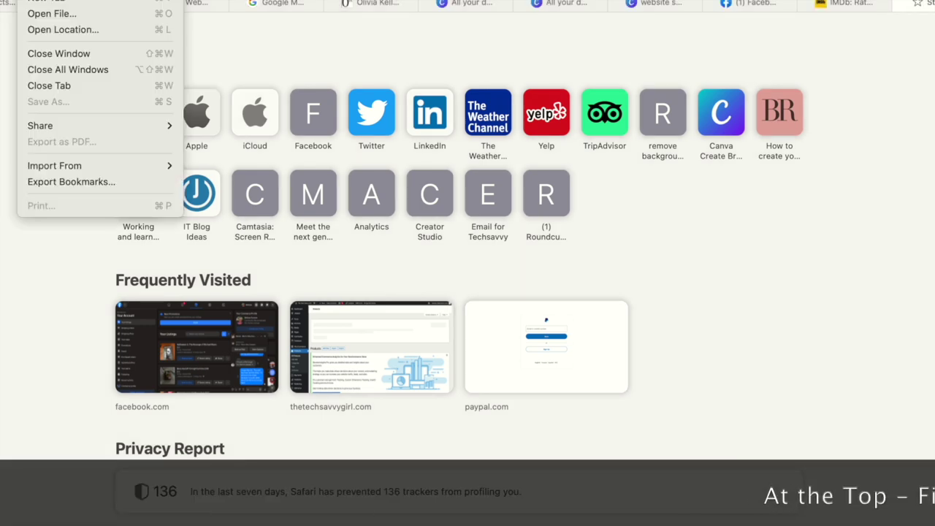
key("super+shift+n")
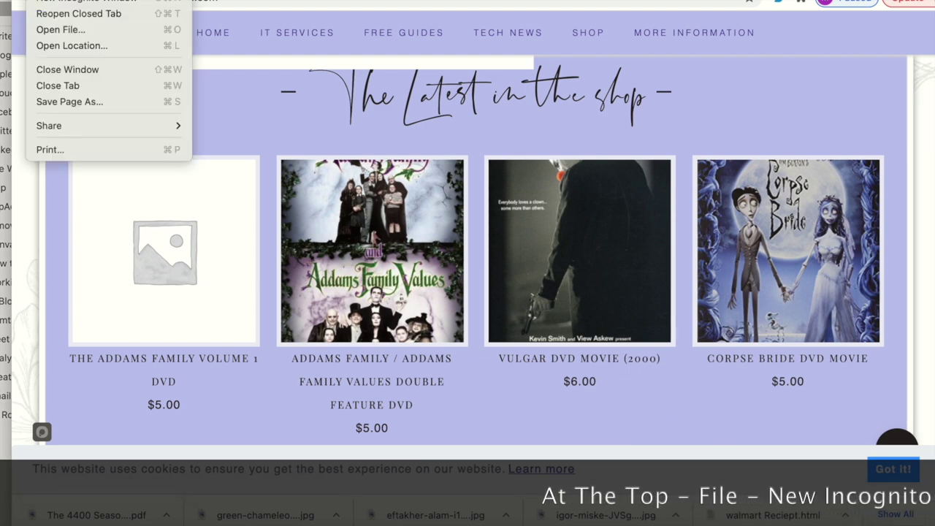
left_click(64, 2)
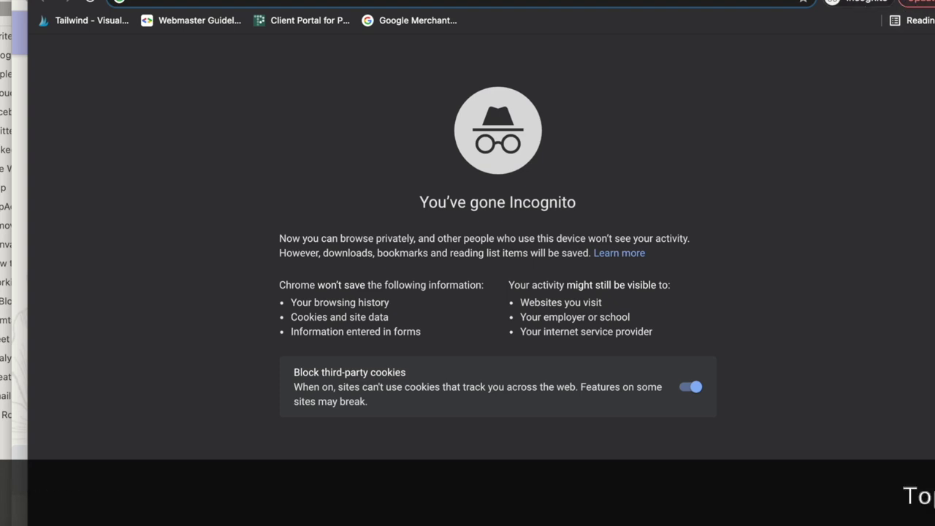
left_click(931, 2)
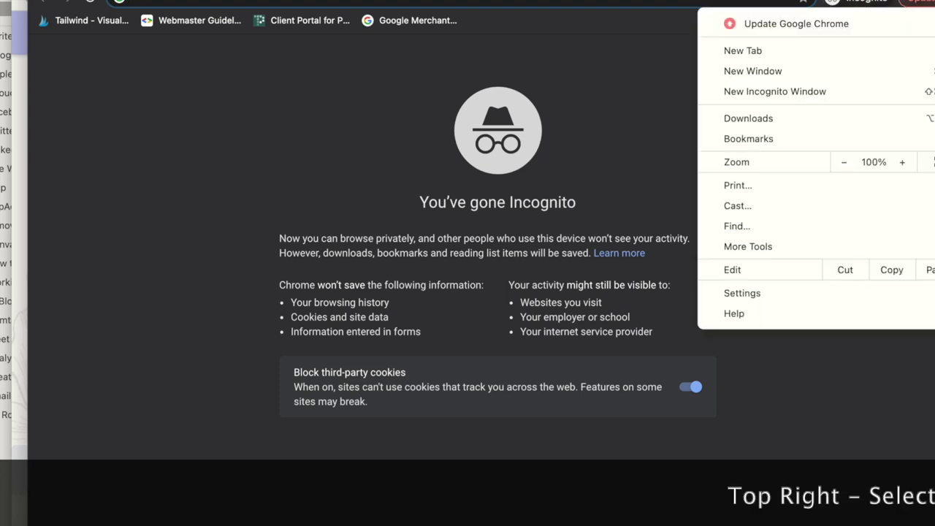
left_click(816, 94)
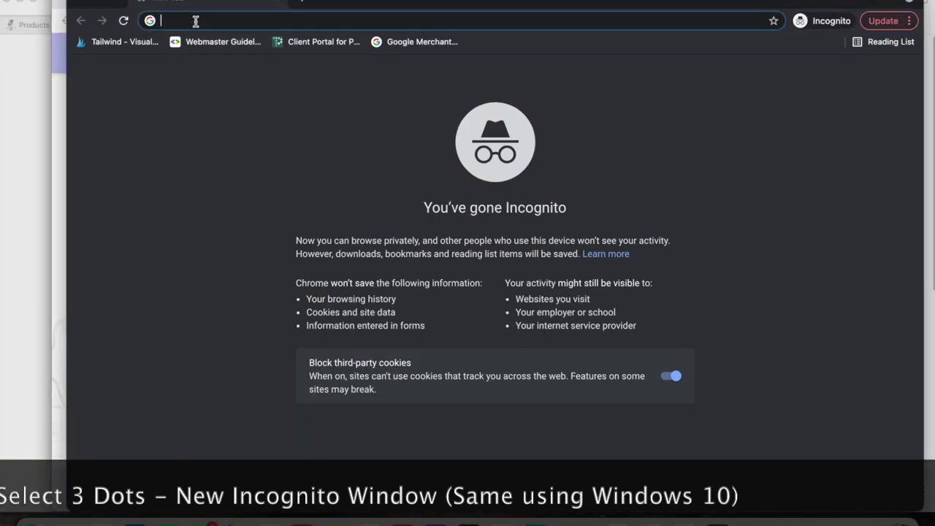
type("http")
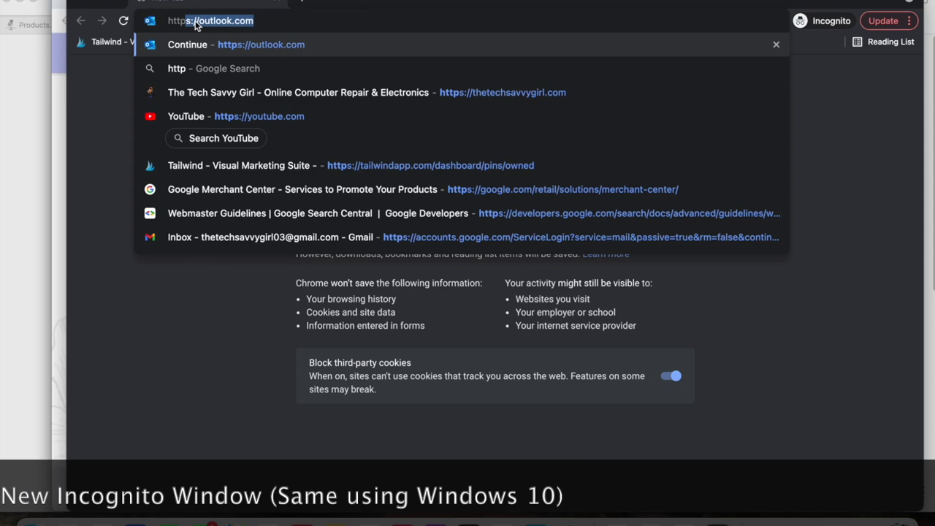
type("s://the")
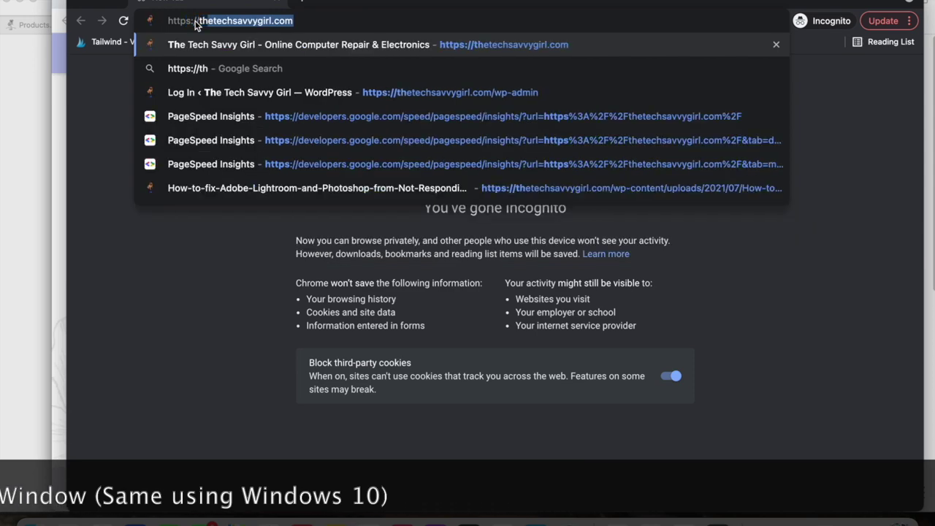
key("Return")
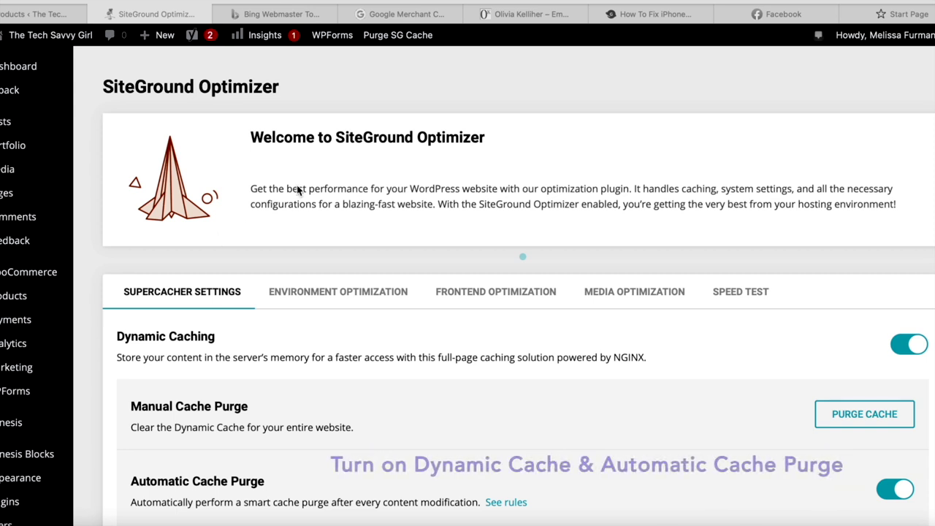
- Review the SiteGround Optimizer Supercacher settings from Dynamic Caching to Memcached, and switch to the browser's Start Page
scroll(298, 215, "down", 2)
scroll(467, 286, "down", 2)
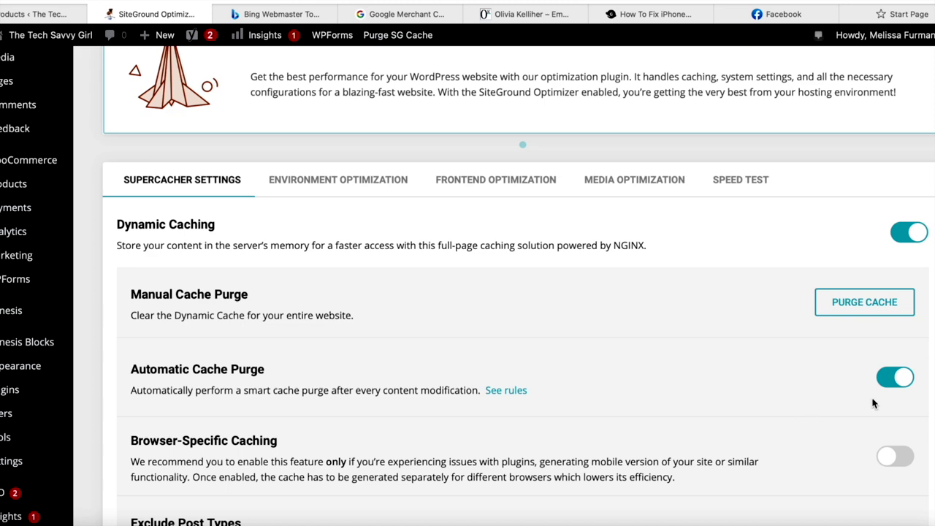
scroll(467, 286, "down", 9)
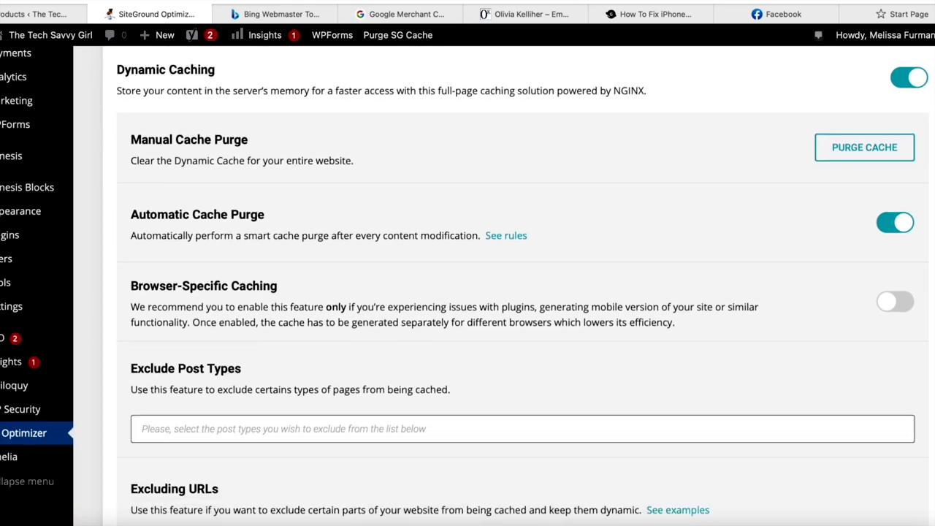
scroll(467, 286, "down", 10)
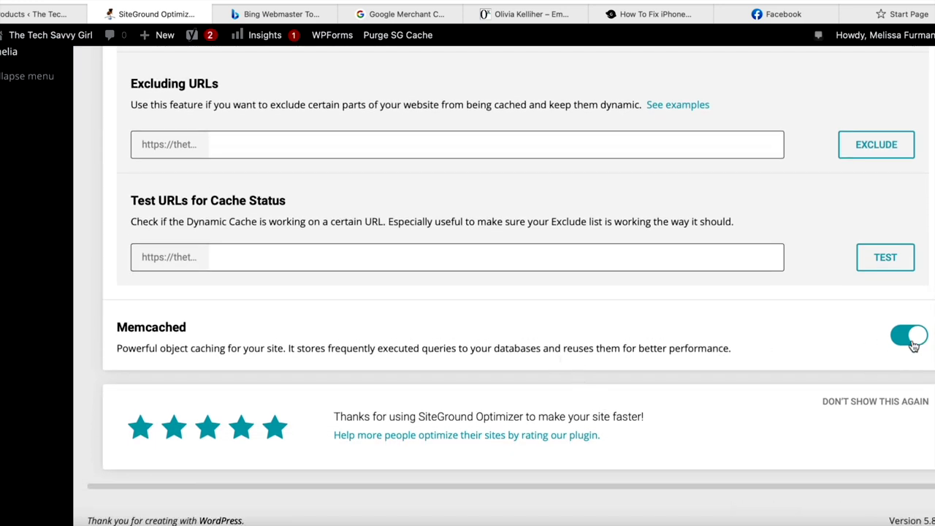
left_click(909, 13)
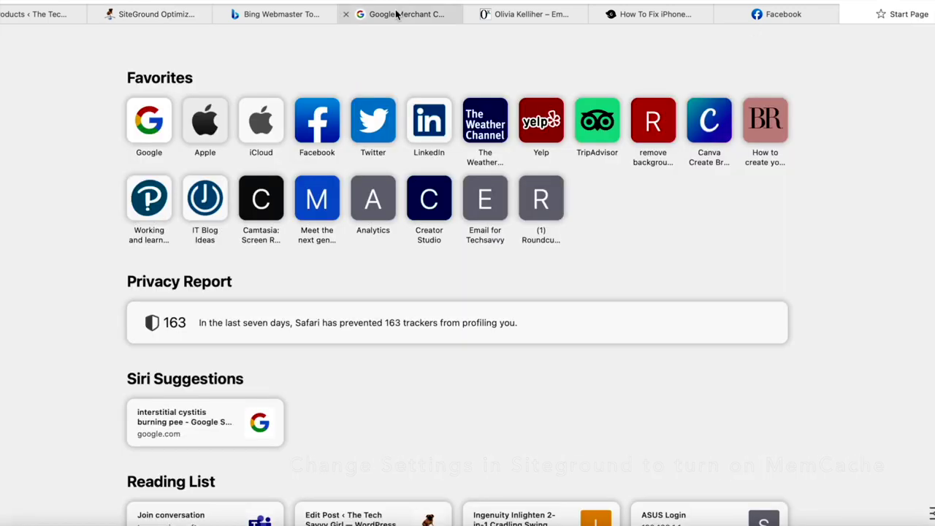
- Load the siteground.com website and log in to the hosting account with the saved credentials
mouse_move(397, 14)
type("sit")
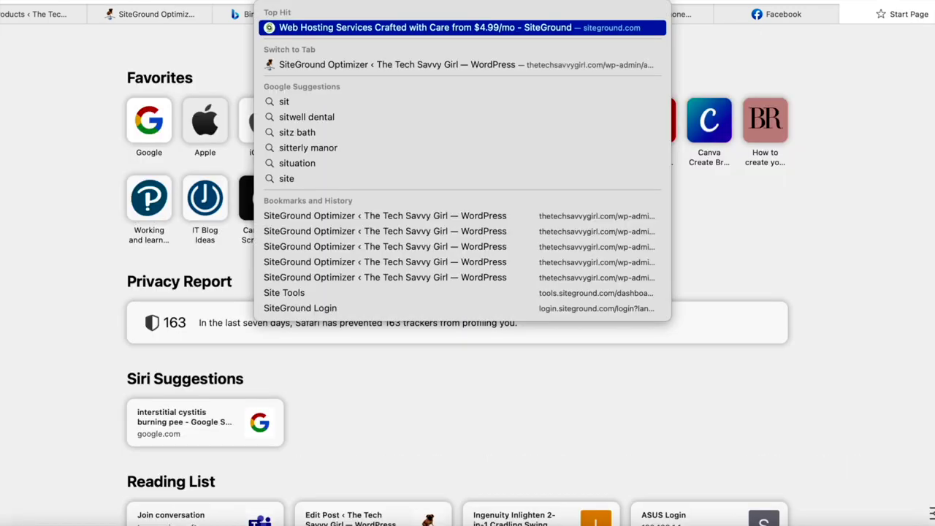
key("Return")
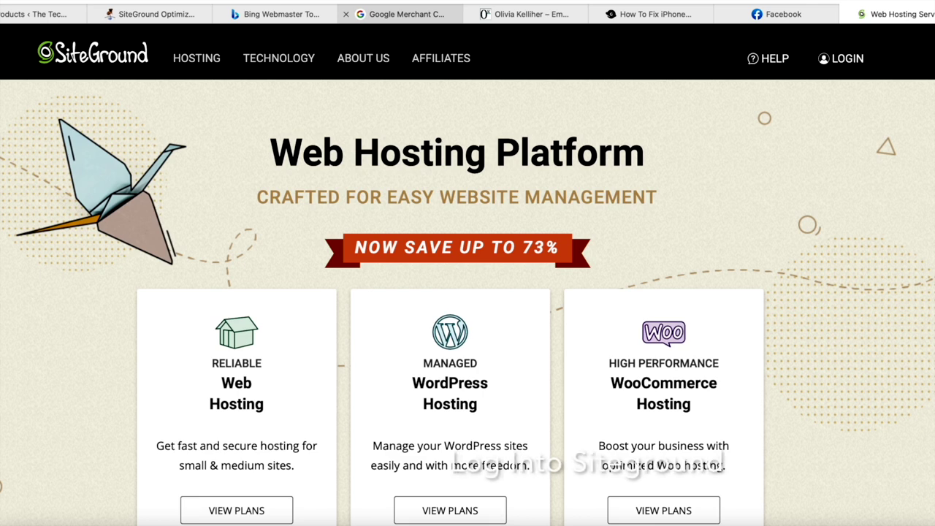
left_click(875, 72)
key("Return")
key("Return")
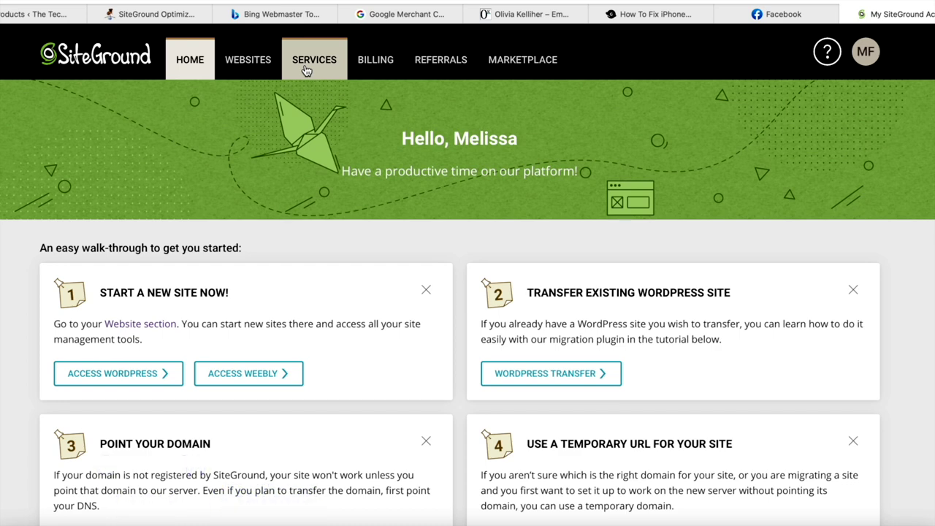
- Go to the account's websites, look over the available extras, and open Site Tools for thetechsavvygirl.com
left_click(254, 65)
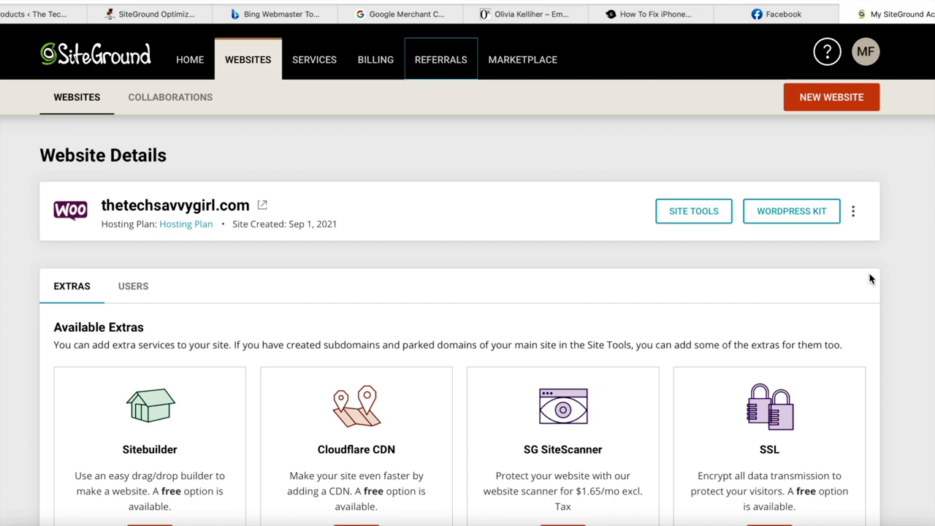
scroll(907, 297, "down", 5)
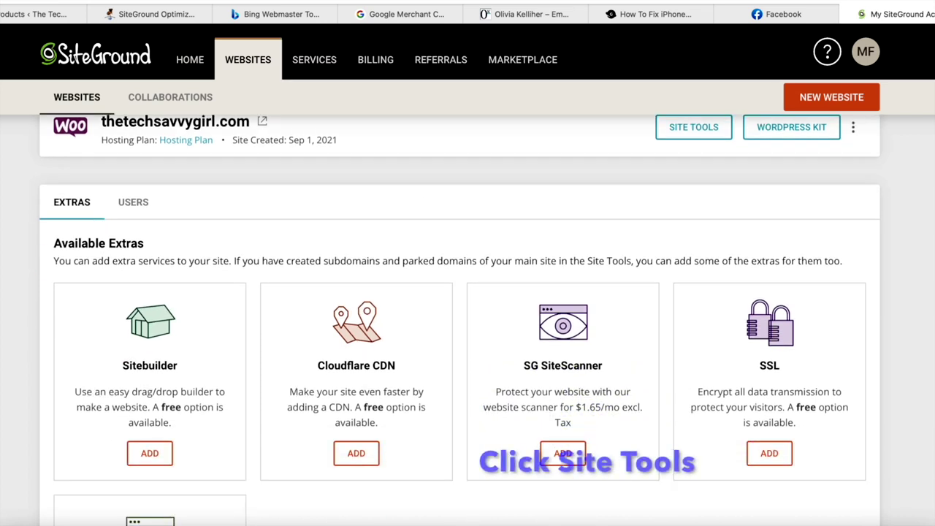
scroll(468, 297, "down", 1)
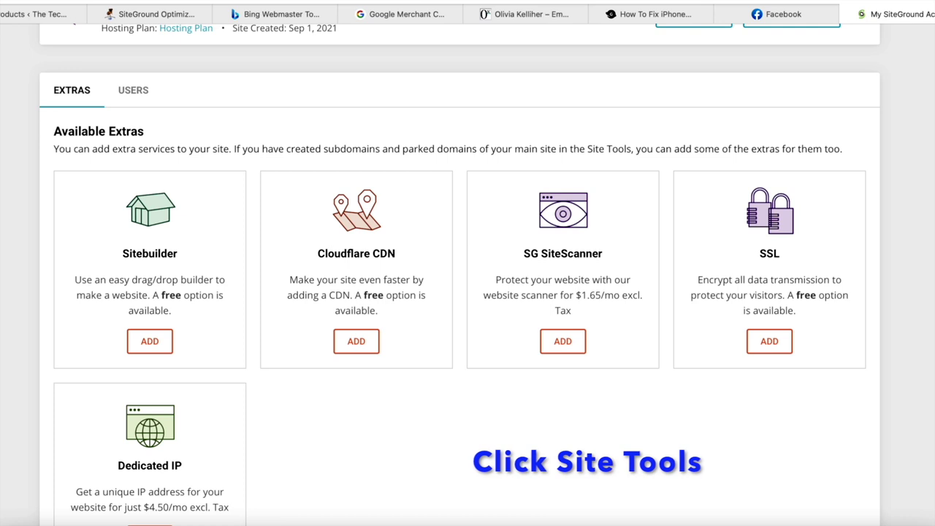
scroll(784, 340, "up", 6)
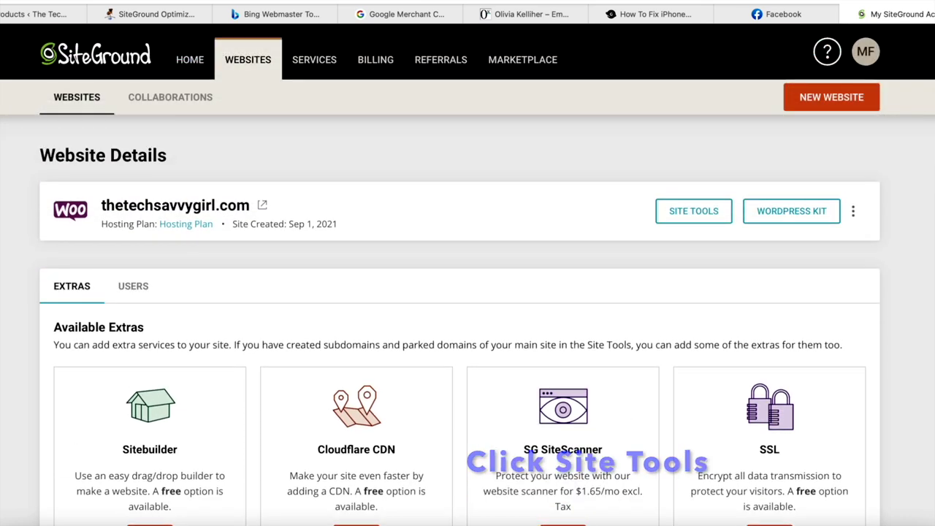
left_click(687, 211)
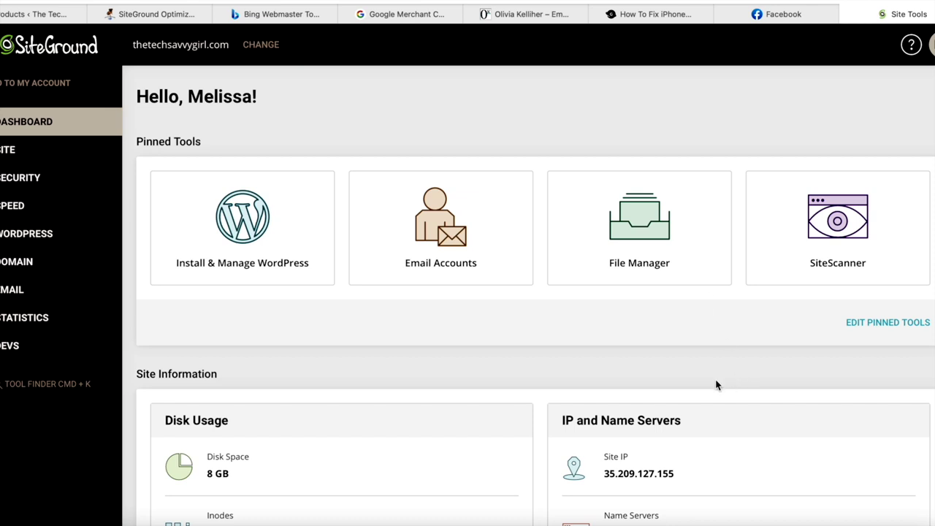
- Open the Caching page in the Speed section of Site Tools
scroll(715, 384, "down", 1)
scroll(276, 366, "down", 1)
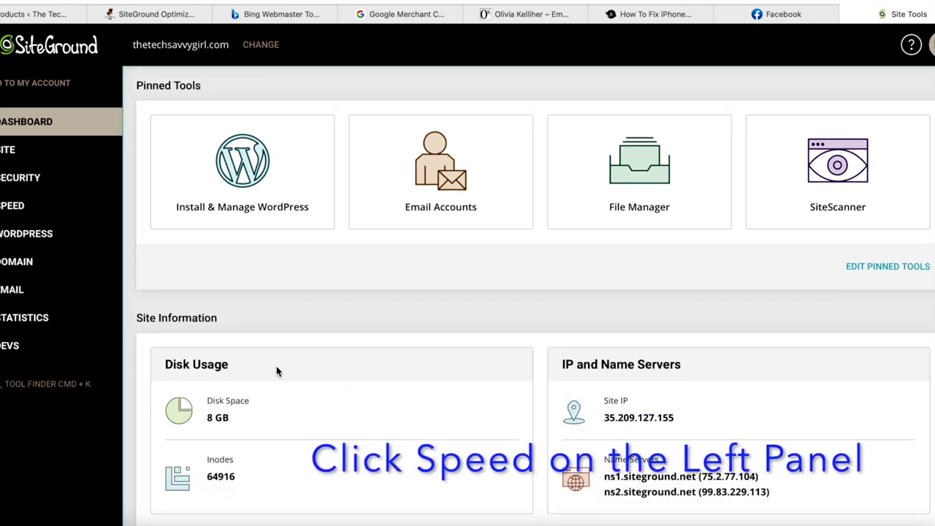
left_click(29, 211)
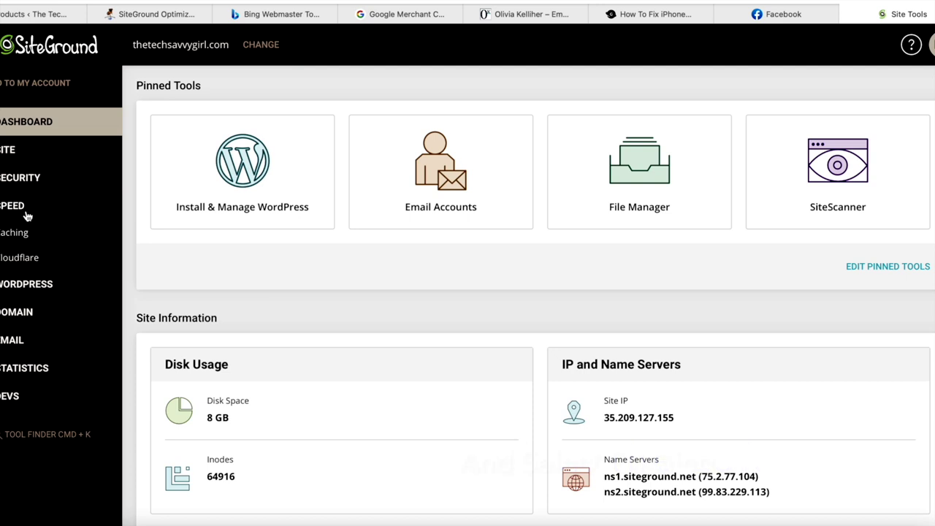
left_click(22, 232)
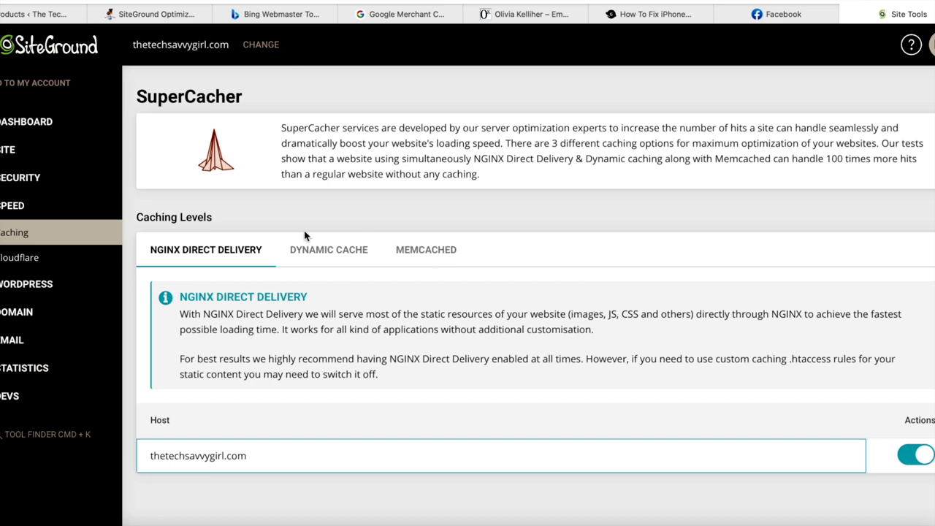
- Check the Dynamic Cache and Memcached caching levels in SuperCacher, and return to the Memcached setting in SiteGround Optimizer
left_click(323, 257)
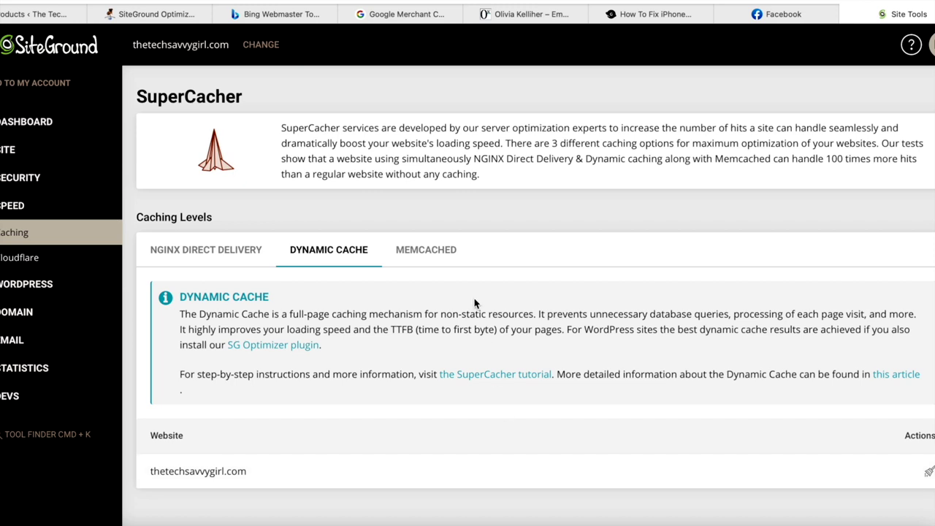
left_click(447, 250)
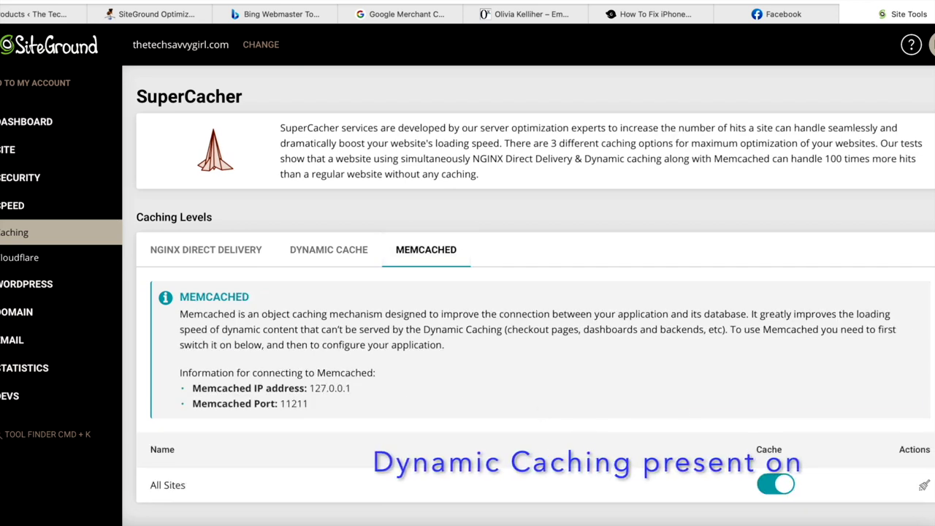
scroll(690, 410, "down", 1)
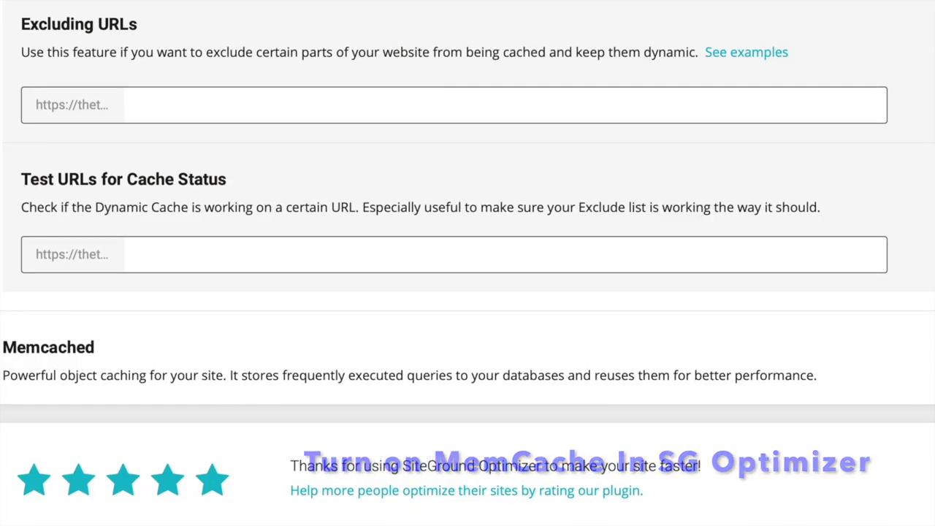
- Open SiteGround Optimizer's Environment Optimization settings and review them from Enable HTTPS to Browser Caching
scroll(468, 263, "up", 10)
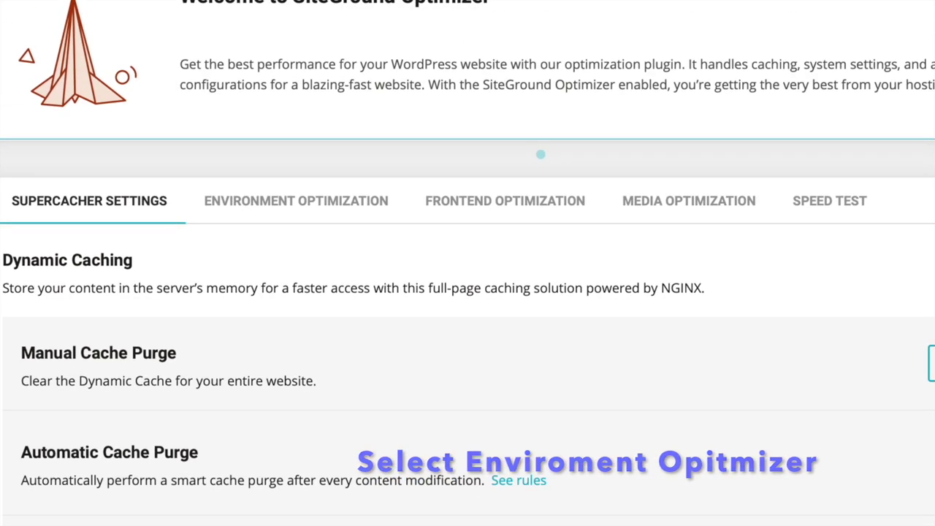
left_click(328, 202)
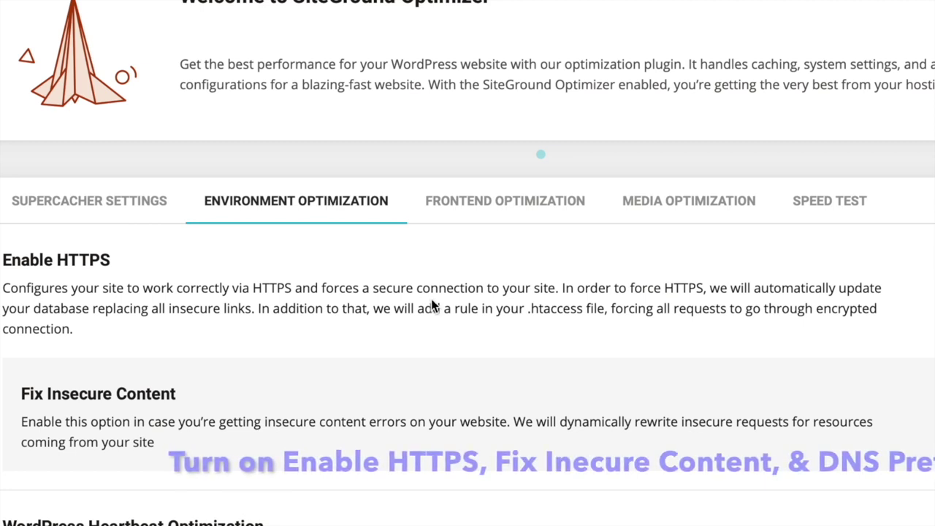
scroll(680, 332, "down", 5)
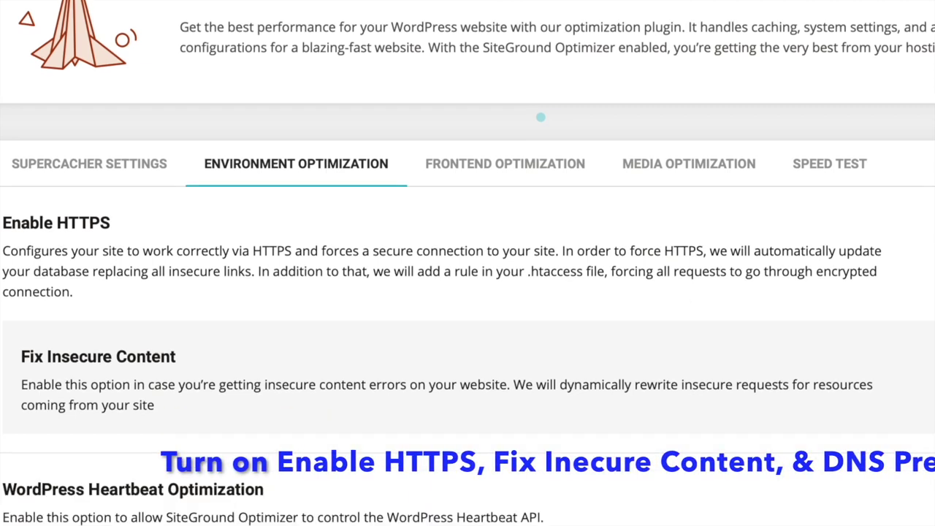
scroll(468, 263, "down", 1)
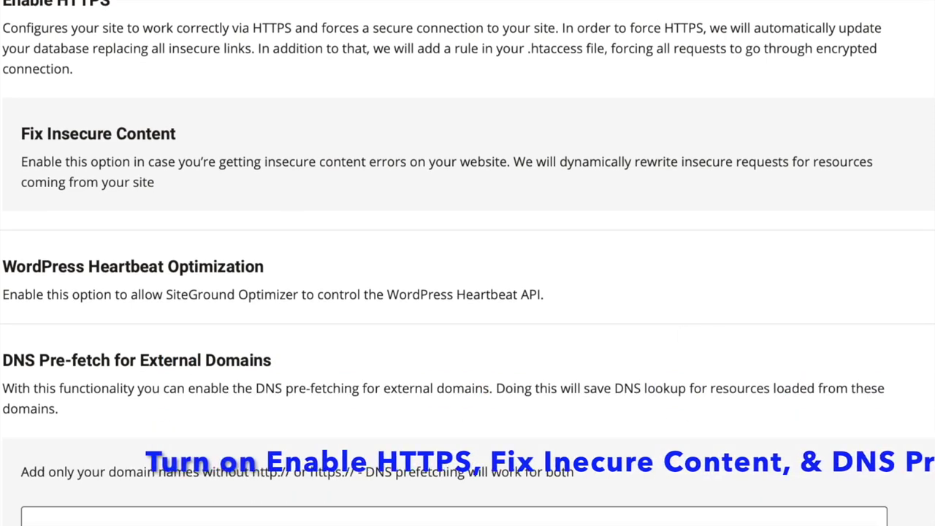
scroll(467, 263, "down", 6)
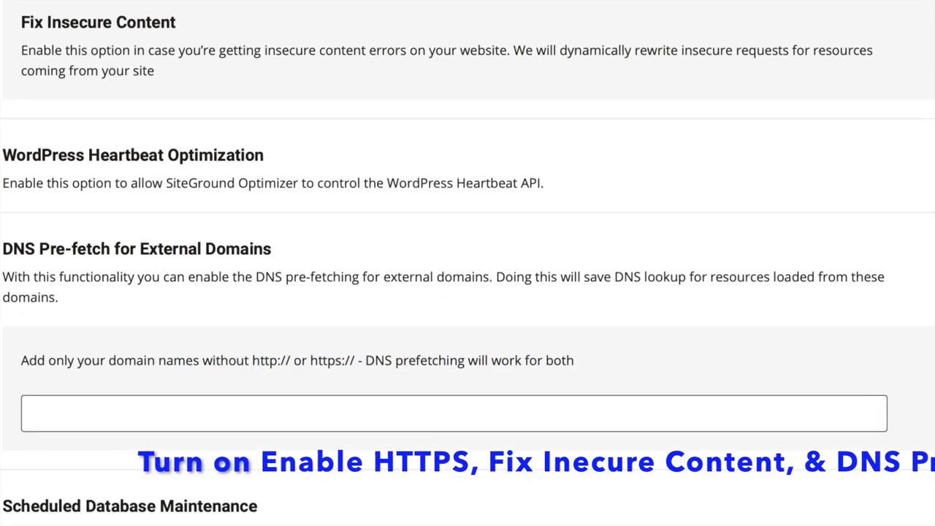
scroll(467, 263, "down", 1)
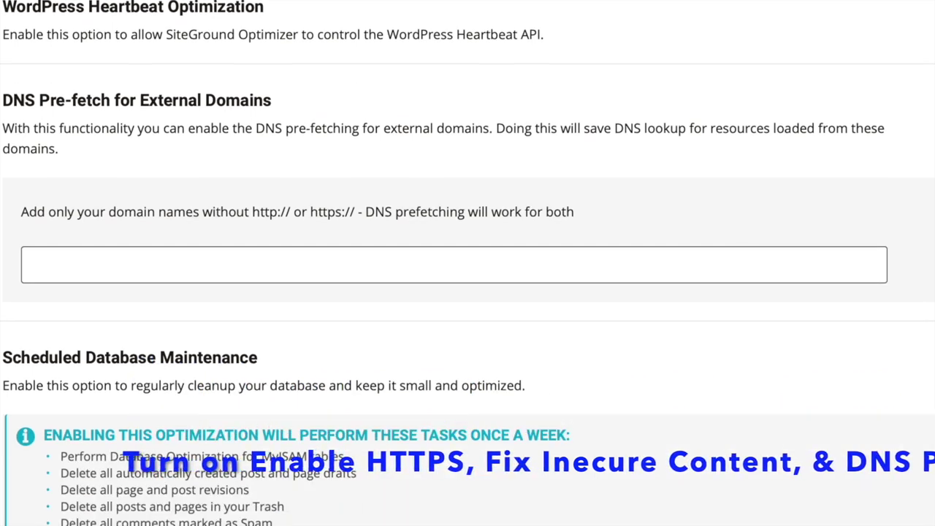
scroll(467, 263, "down", 6)
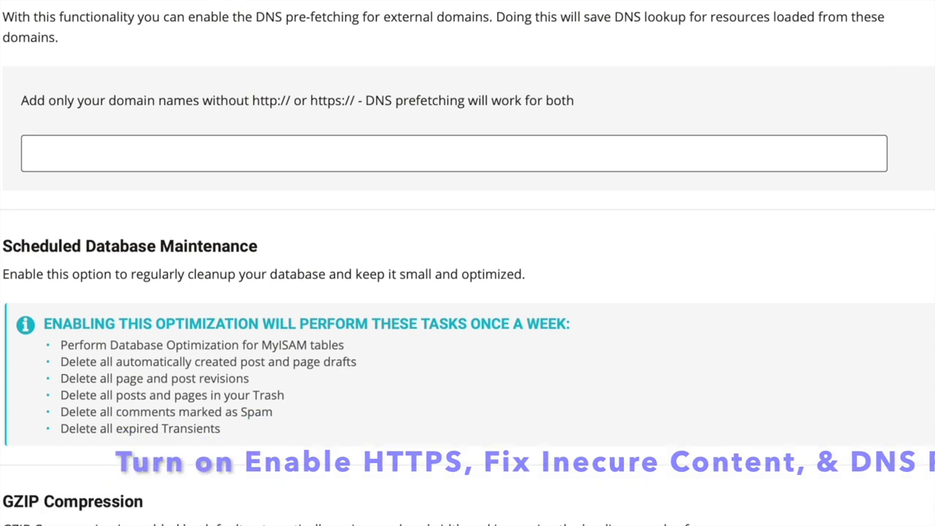
scroll(467, 263, "up", 1)
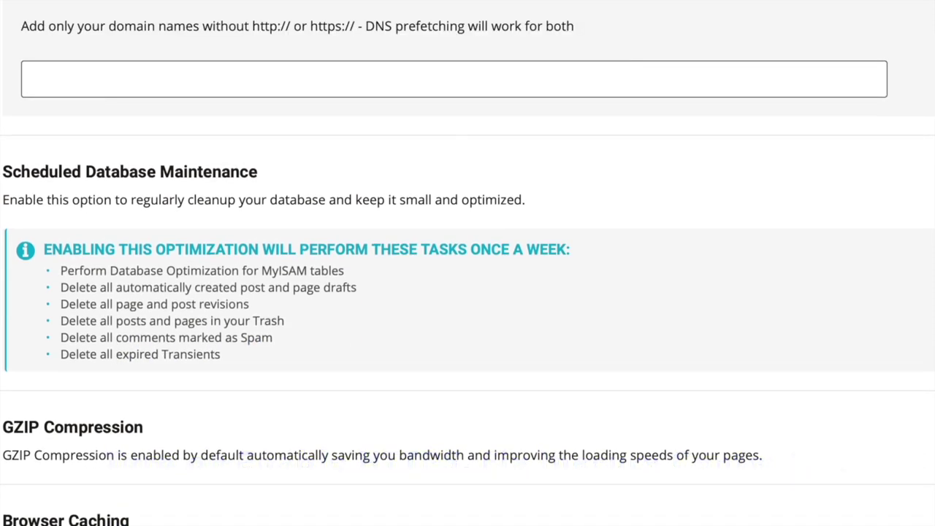
scroll(467, 263, "down", 3)
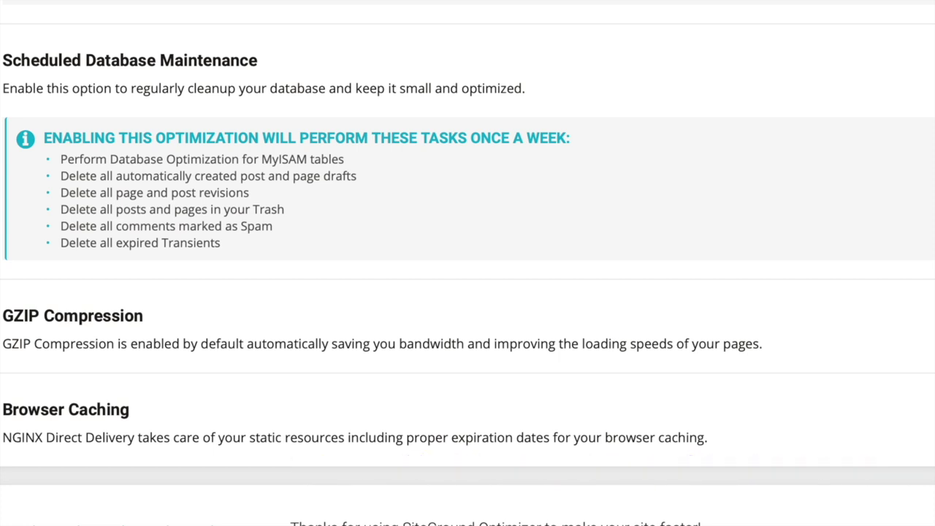
- Look back over the environment settings up to Enable HTTPS, and open the Frontend Optimization settings
scroll(467, 263, "up", 6)
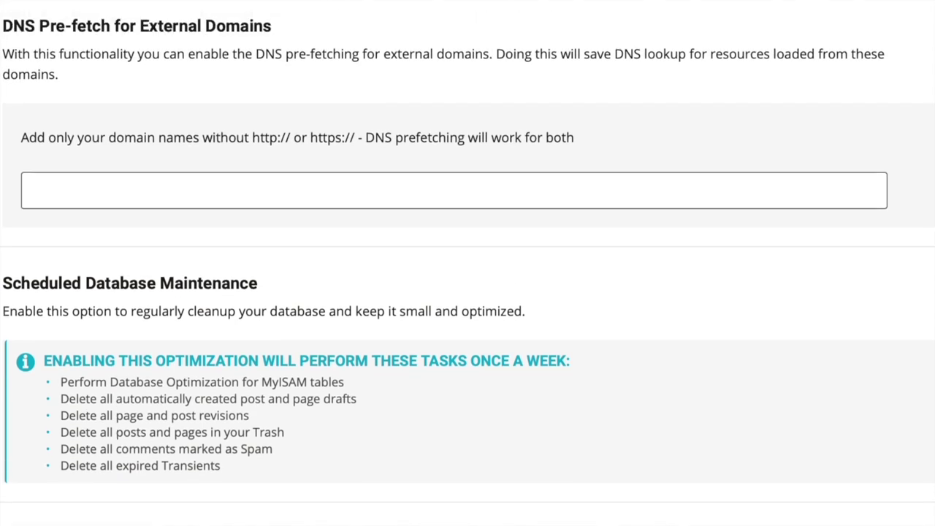
scroll(467, 263, "up", 4)
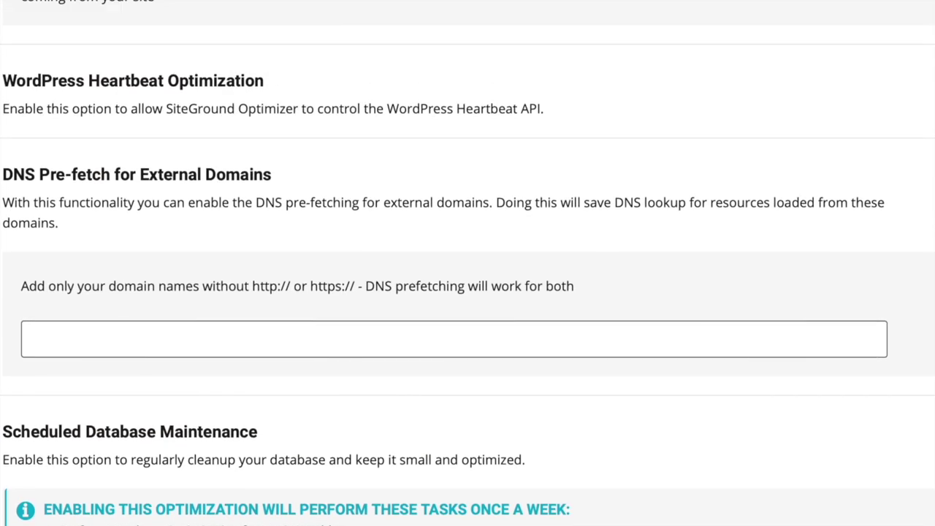
scroll(468, 263, "up", 6)
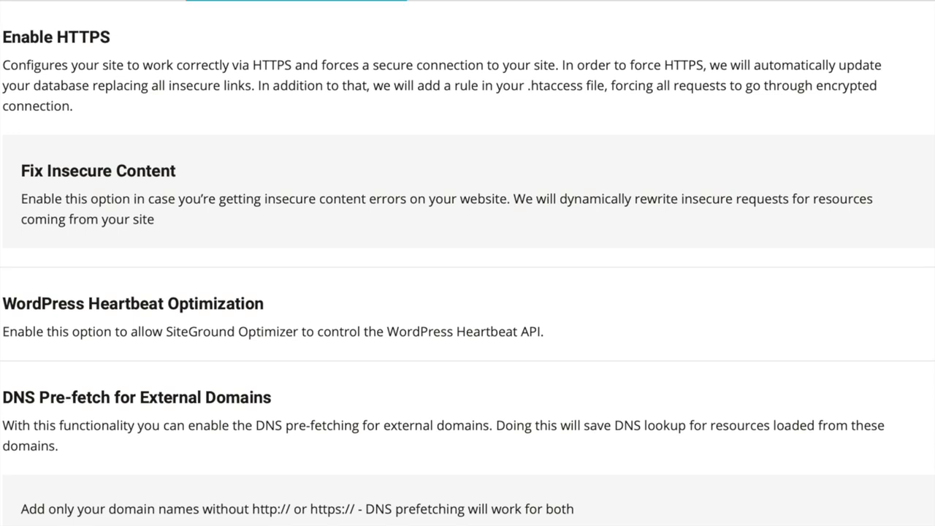
scroll(468, 262, "up", 4)
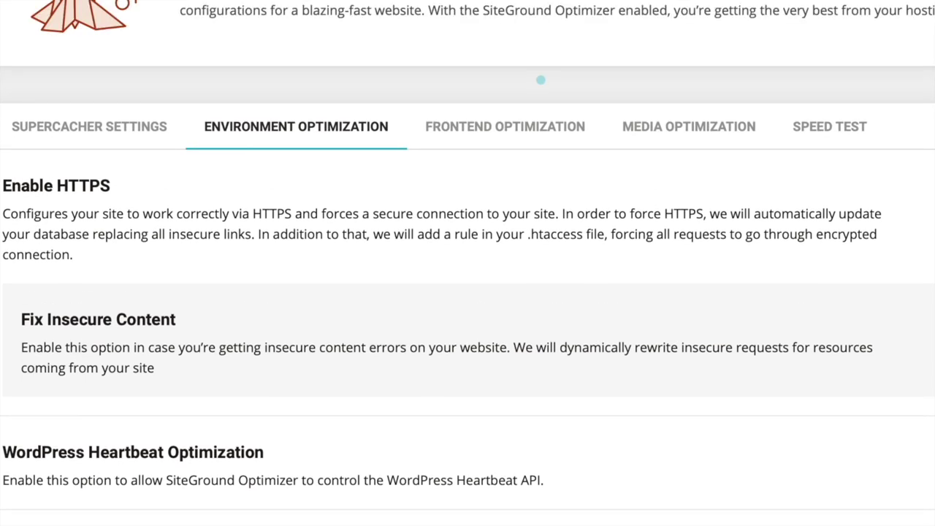
left_click(555, 131)
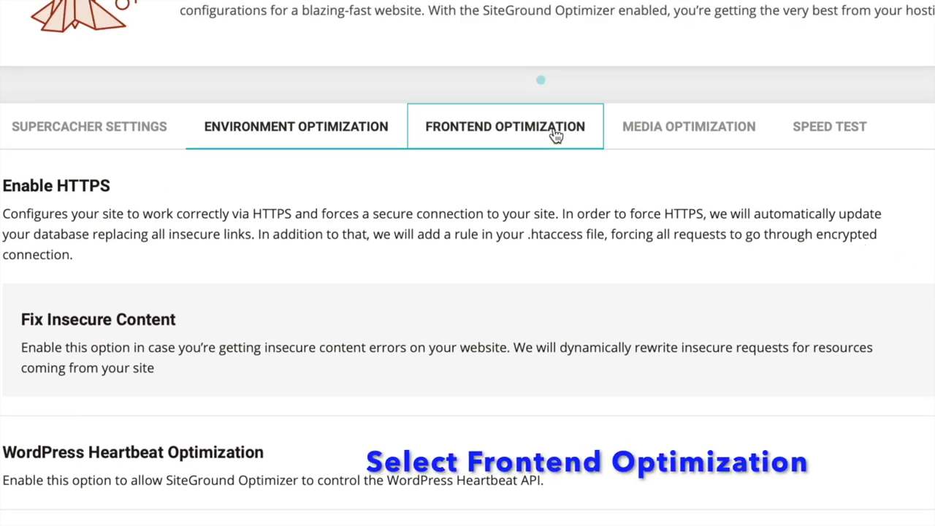
scroll(553, 127, "down", 1)
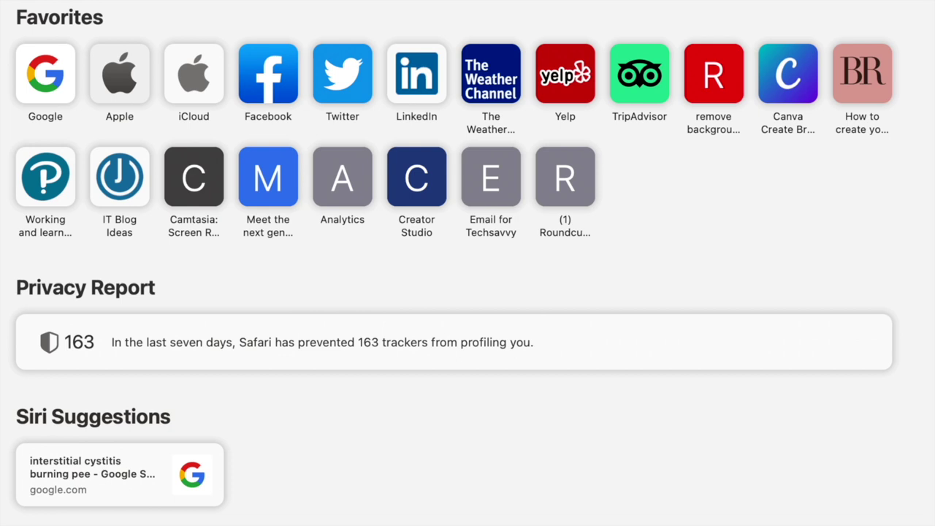
- Load the GTmetrix website from the browser's Start Page
type("y")
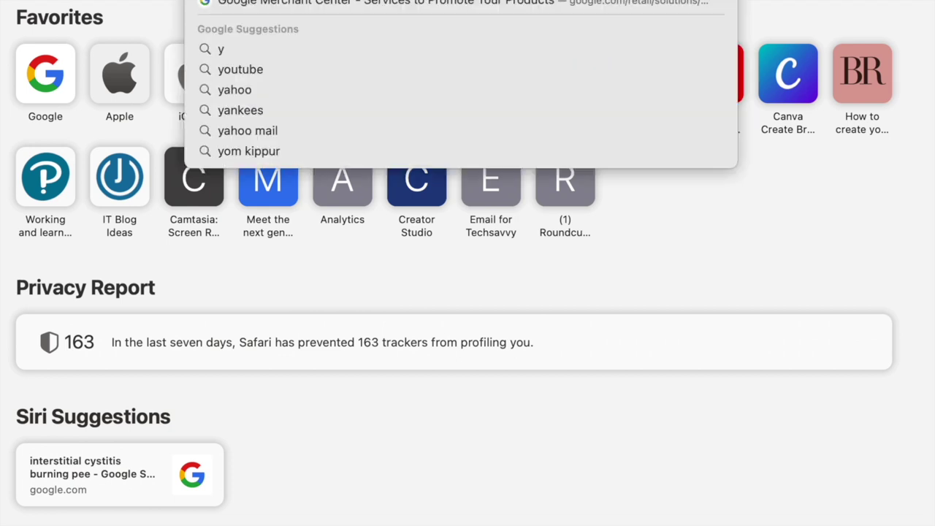
key("BackSpace")
type("gt")
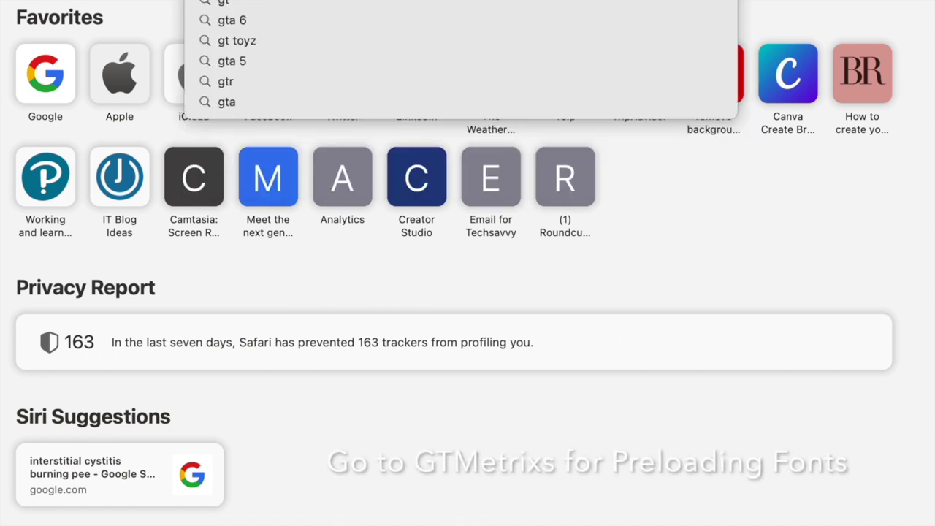
type("m")
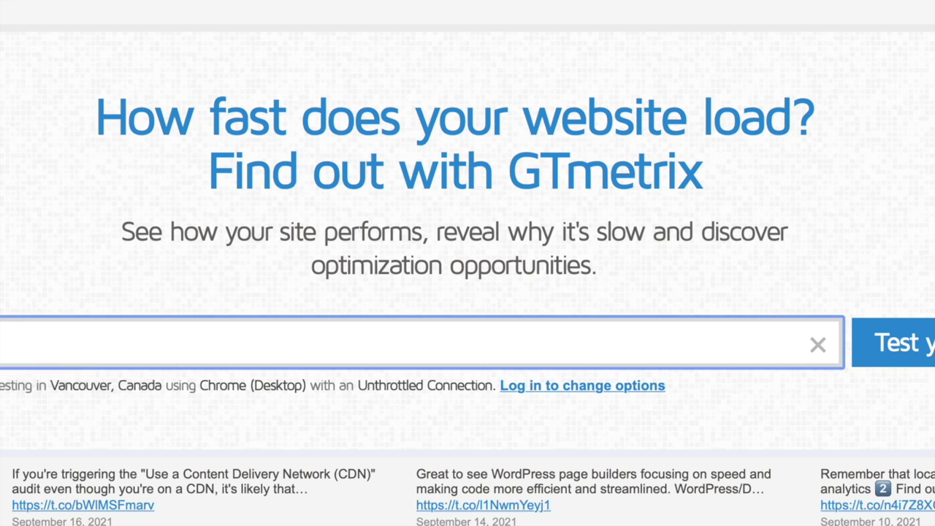
- Run a GTmetrix speed test on thetechsavvygirl.com and open its performance report
type("nsavvy")
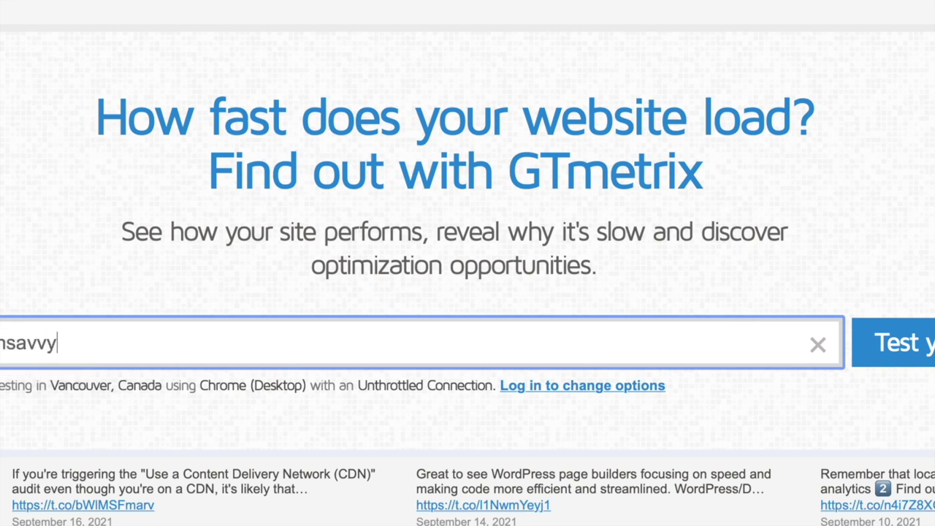
type("girl.com")
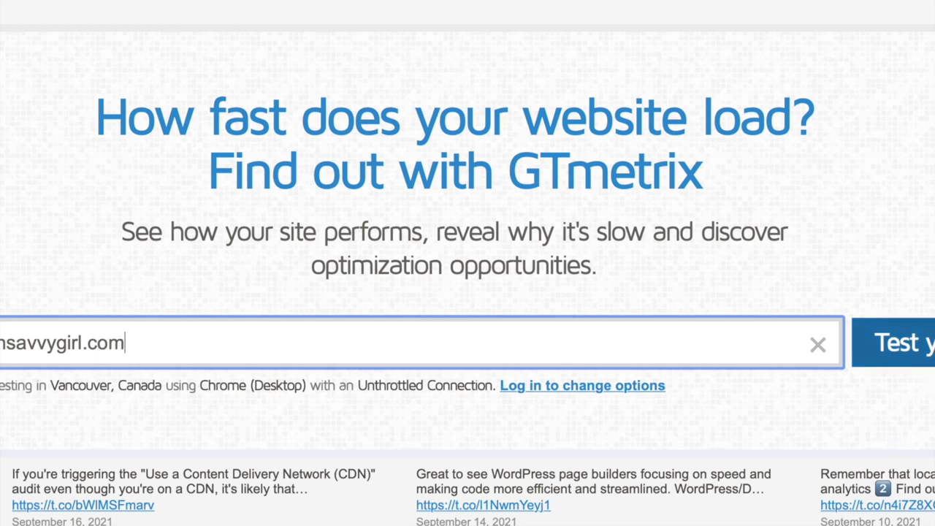
left_click(891, 341)
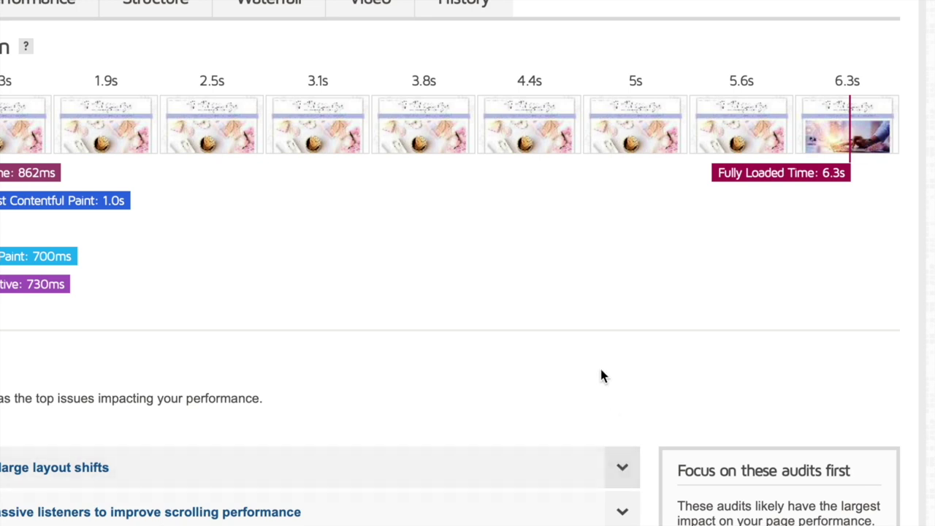
- Open the waterfall chart of the GTmetrix report and examine the loading times of its requests
left_click(238, 10)
scroll(450, 263, "down", 3)
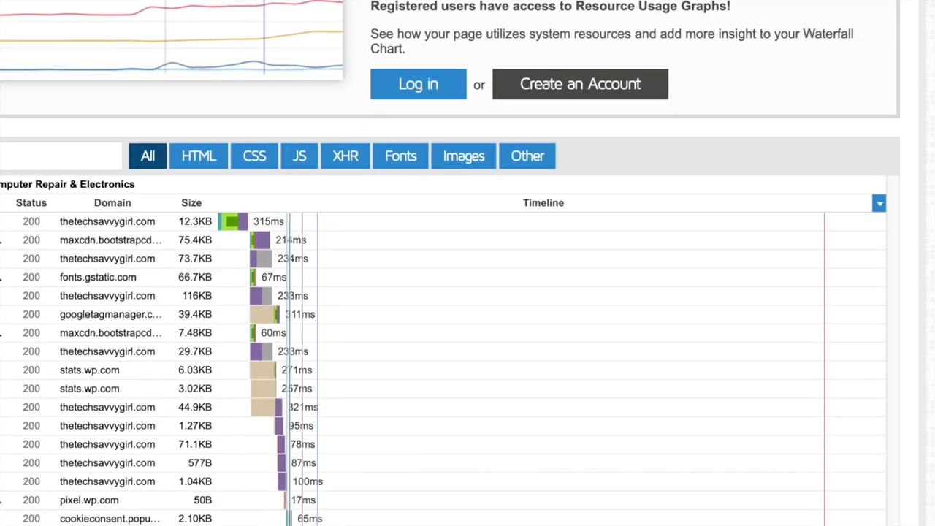
scroll(450, 263, "down", 3)
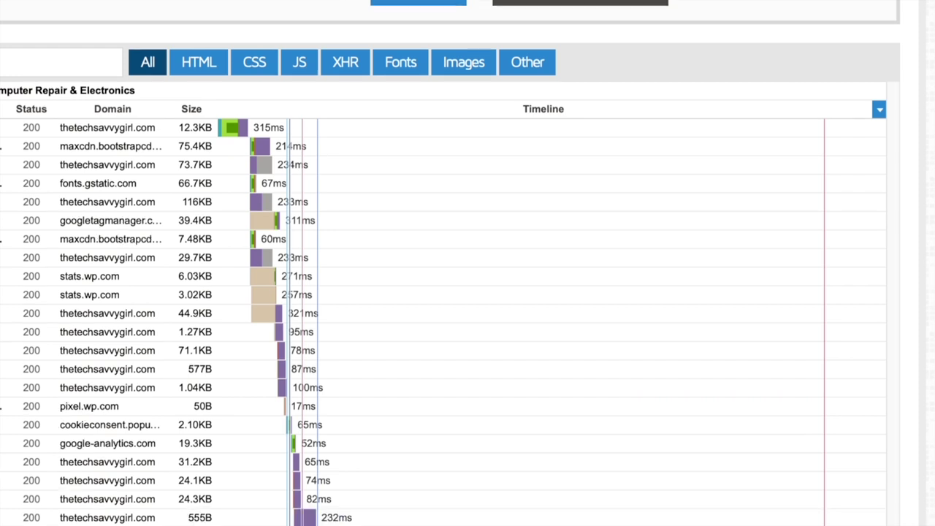
scroll(450, 263, "down", 3)
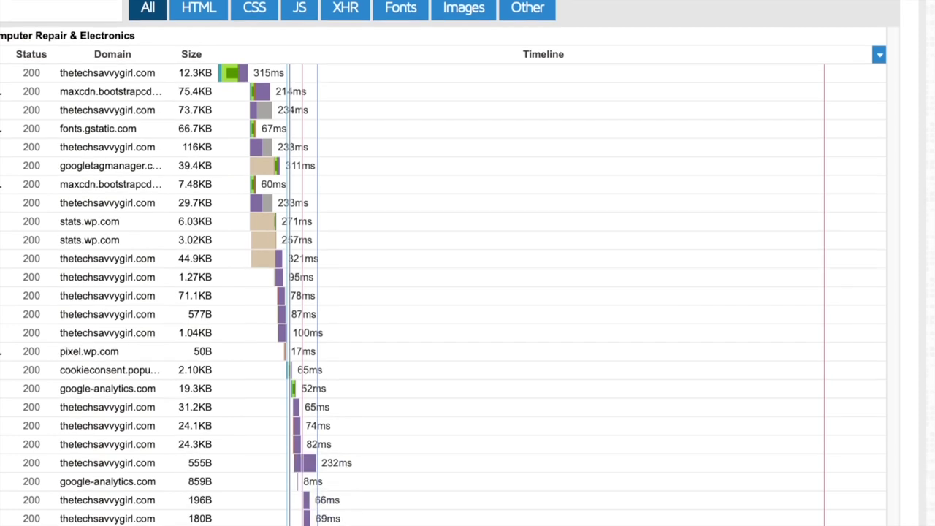
scroll(450, 263, "up", 1)
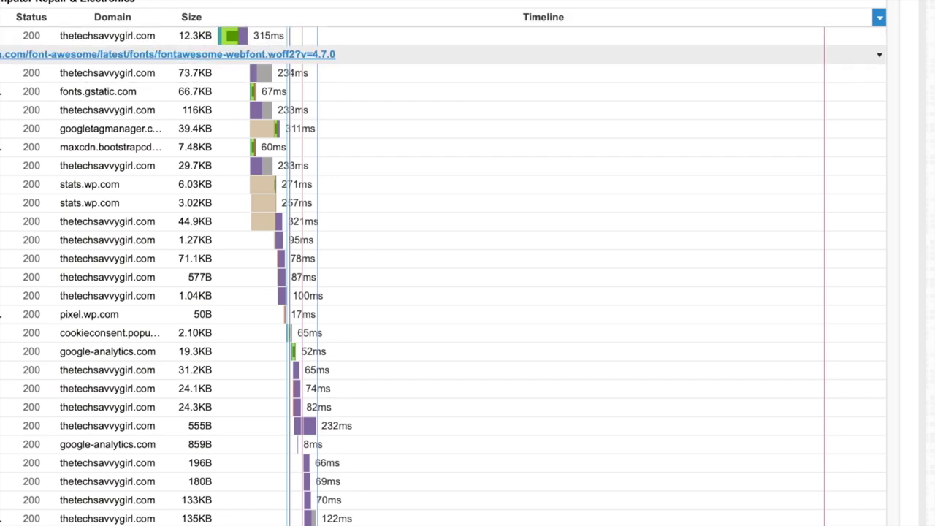
- Expand the fontawesome-webfont.woff2?v=4.7.0 request in the waterfall and copy its full font URL
left_click(168, 54)
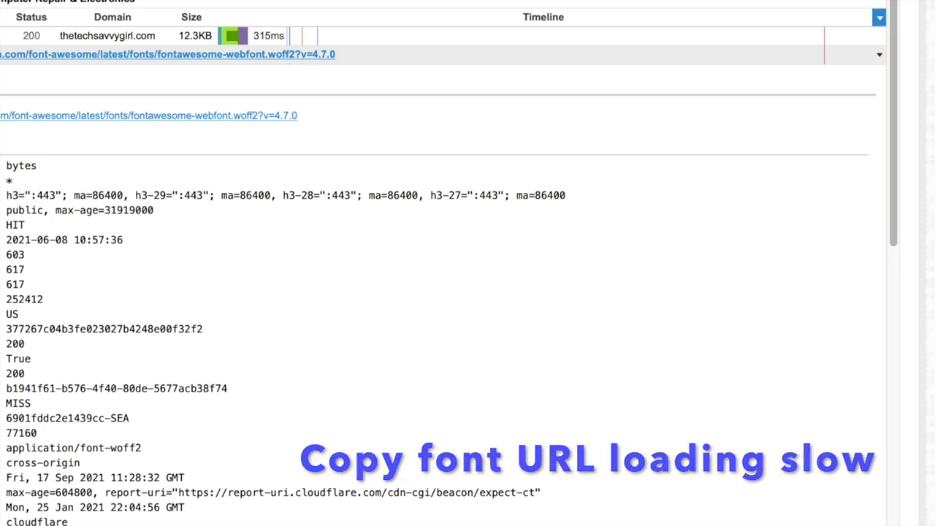
scroll(449, 263, "down", 2)
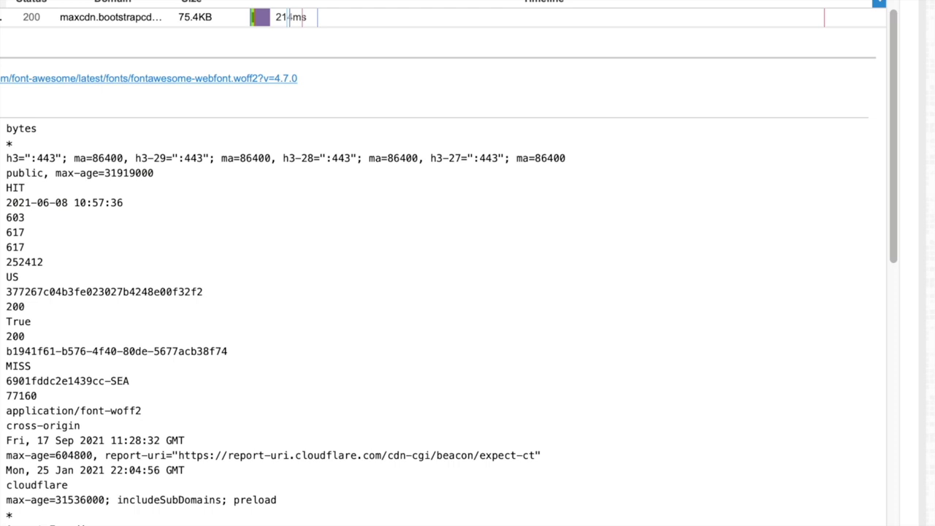
left_click_drag(315, 85, 3, 79)
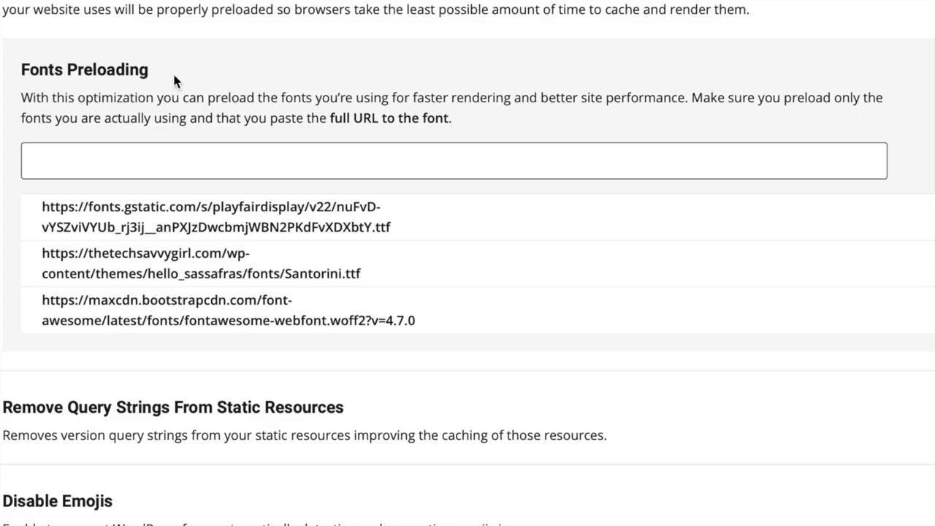
left_click(160, 151)
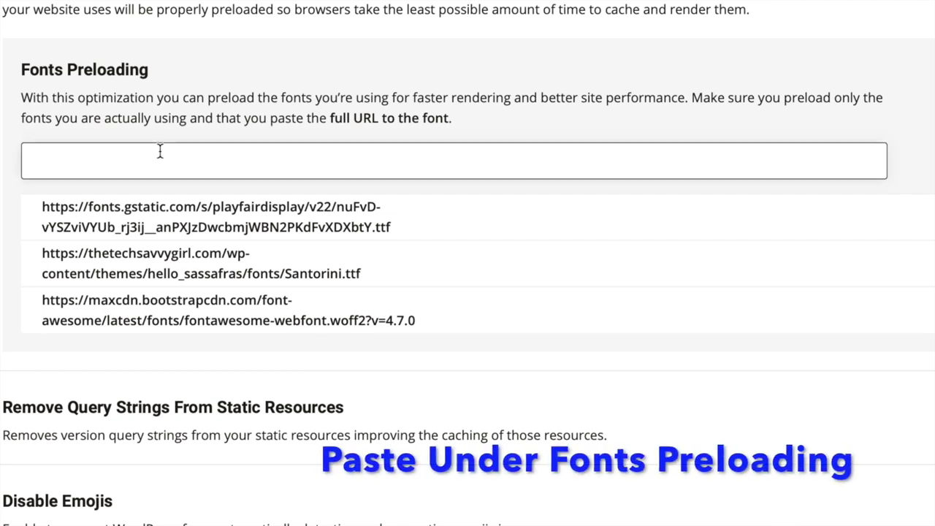
type("https://maxcdn.bootstrapcdn.com/font-awesome/latest/fonts/fontawesome-webfont.woff2?v=4.7.0")
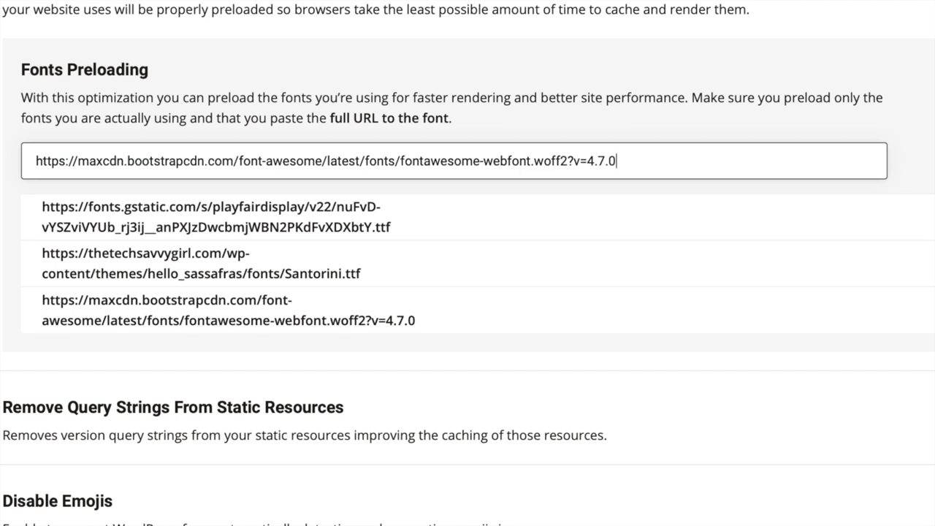
left_click_drag(766, 160, 27, 160)
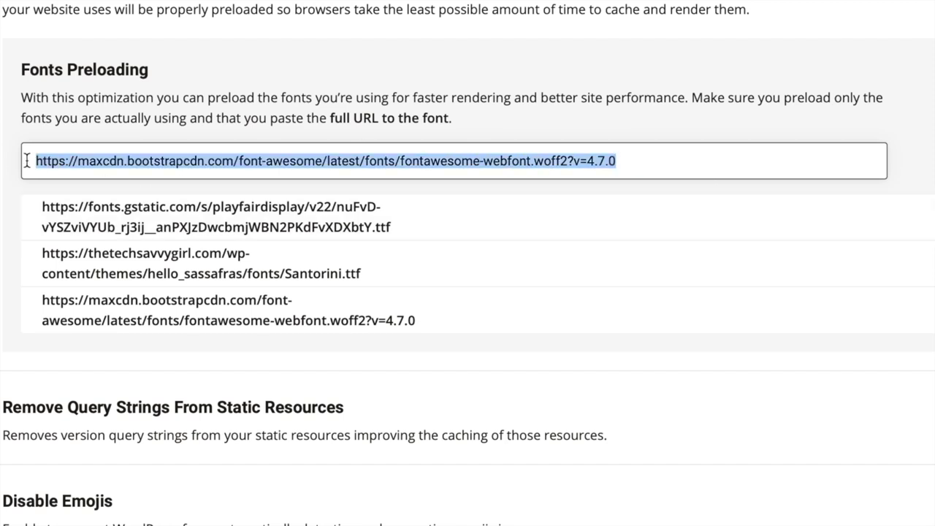
key("BackSpace")
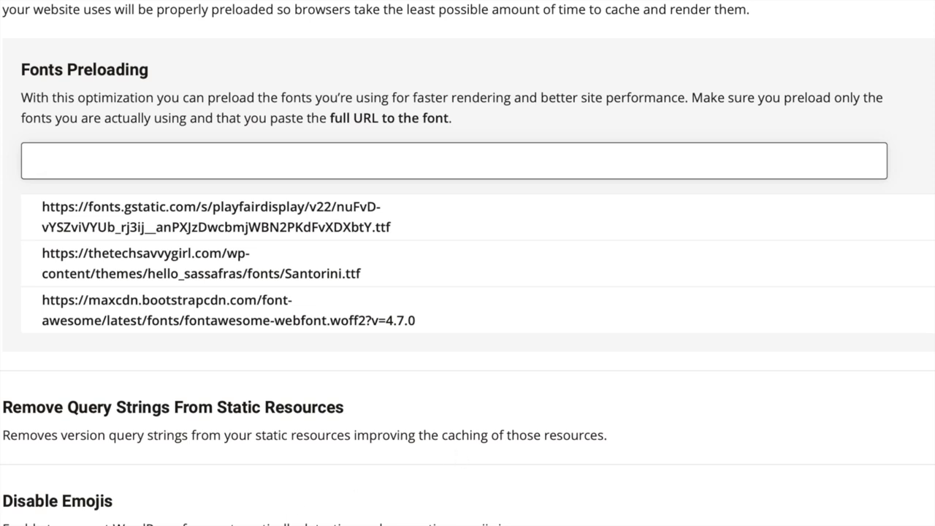
- Look over the frontend settings from Disable Emojis back up to Minify the HTML Output, and open the Media Optimization settings
scroll(467, 292, "down", 4)
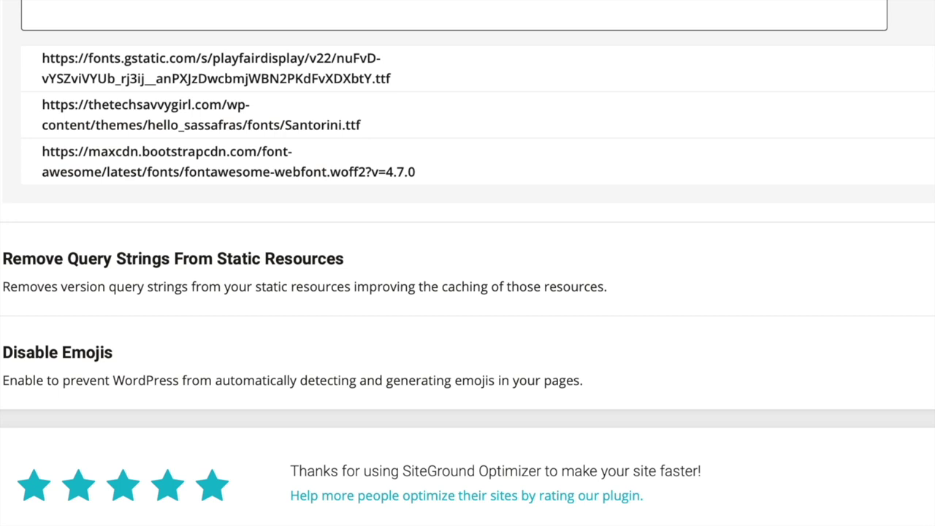
scroll(467, 263, "up", 4)
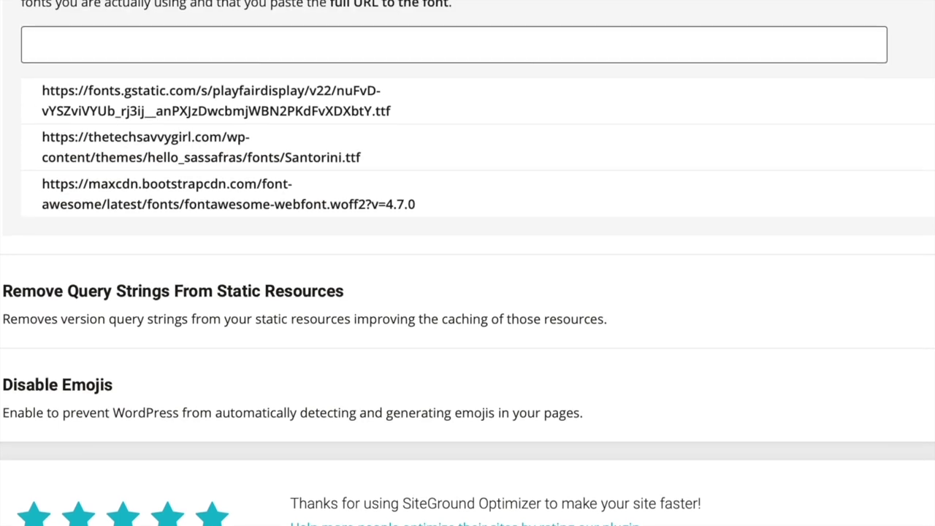
scroll(467, 263, "up", 1)
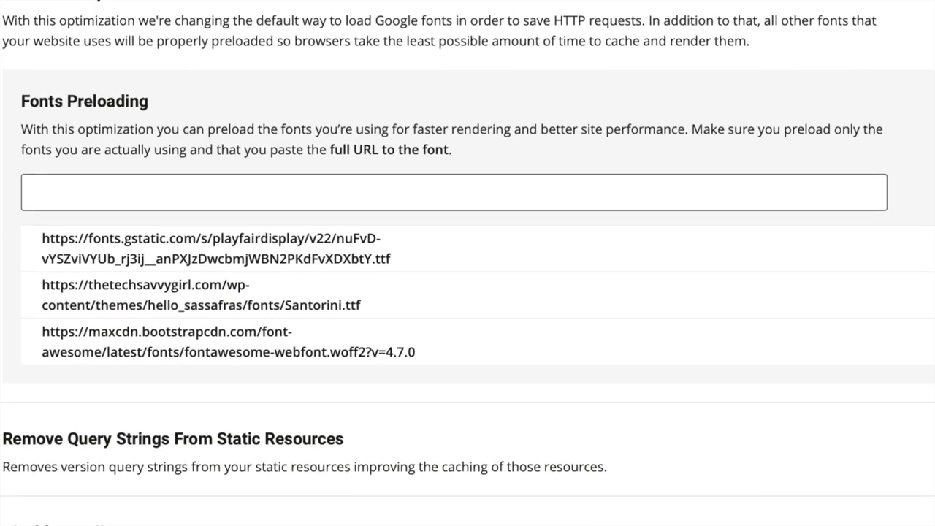
scroll(467, 263, "up", 17)
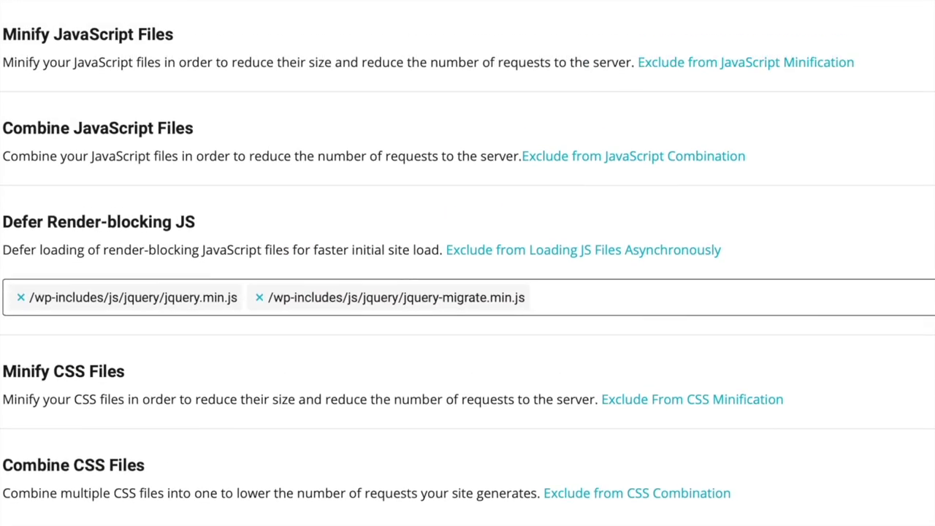
scroll(467, 263, "up", 11)
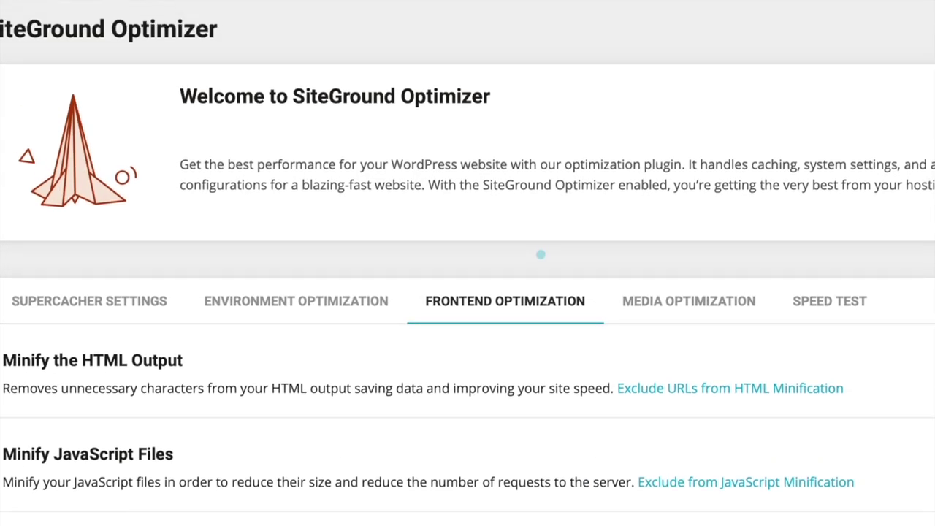
left_click(710, 306)
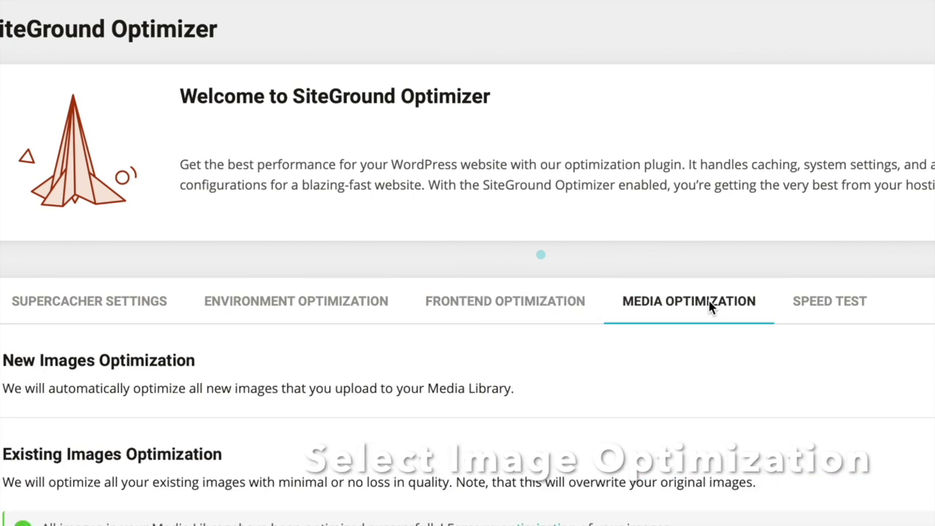
- Examine the media settings for new and existing images, WebP copies and lazy loading, down to Exclude from Lazy Load
scroll(710, 307, "down", 3)
scroll(467, 263, "down", 4)
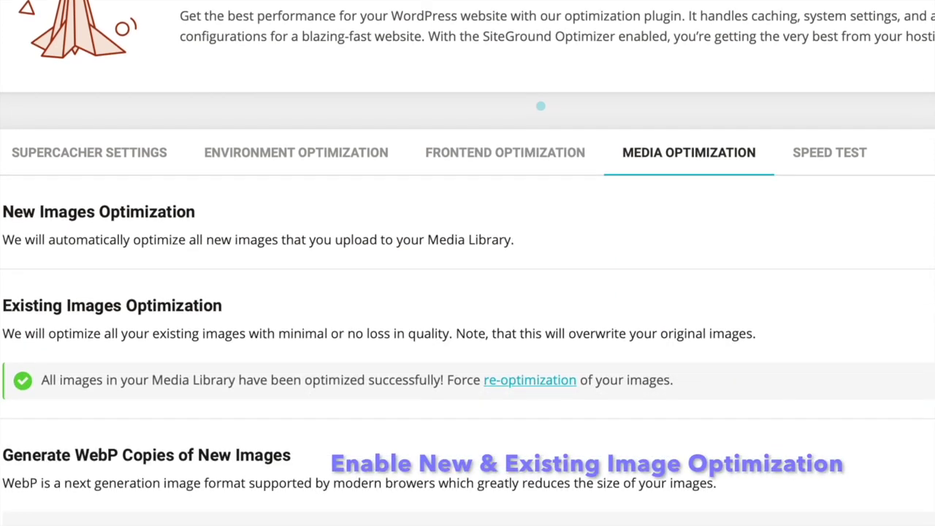
scroll(467, 263, "down", 1)
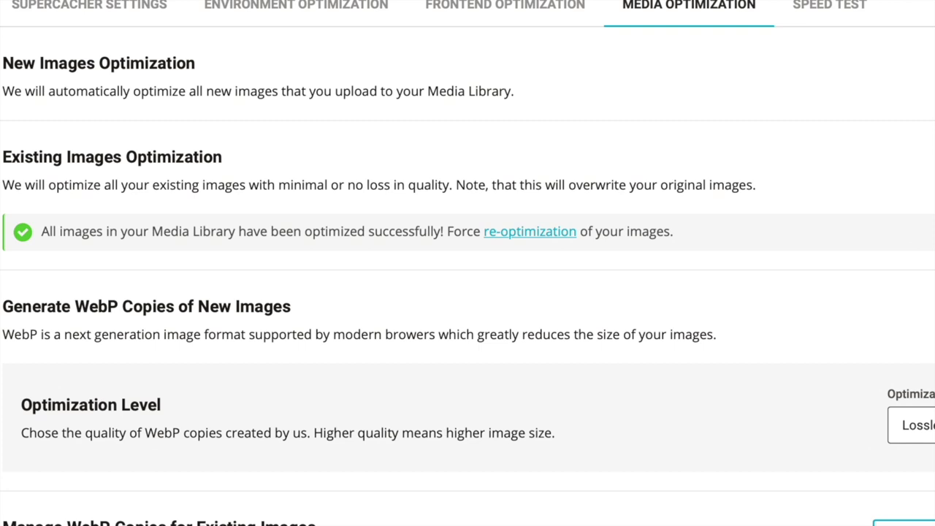
scroll(467, 268, "down", 1)
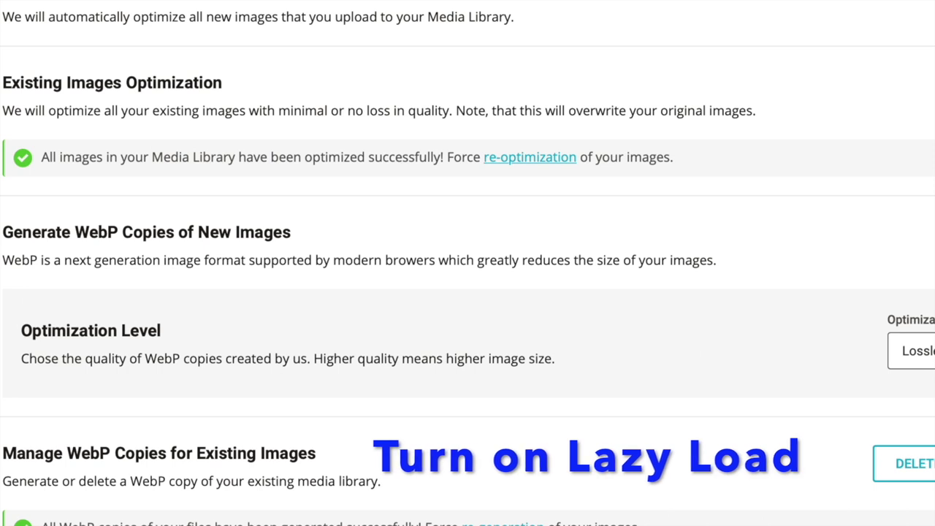
scroll(467, 263, "down", 4)
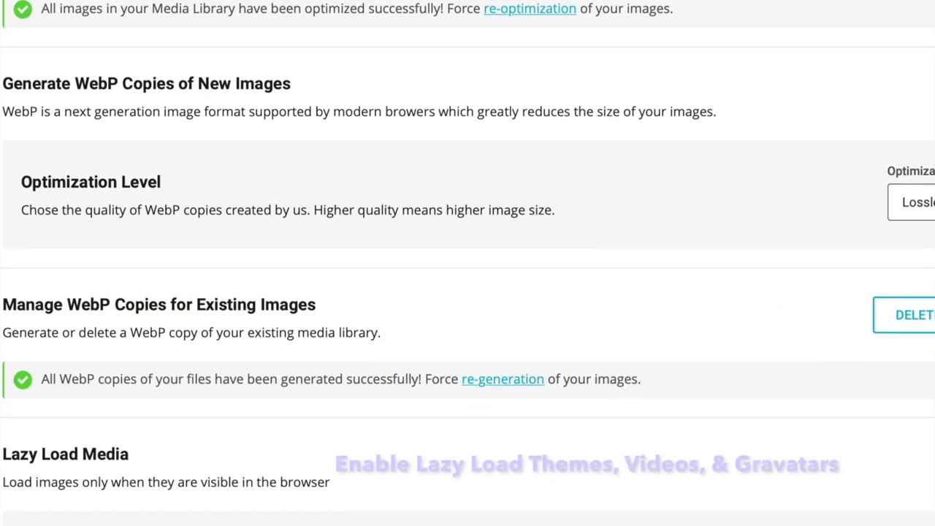
scroll(467, 263, "down", 5)
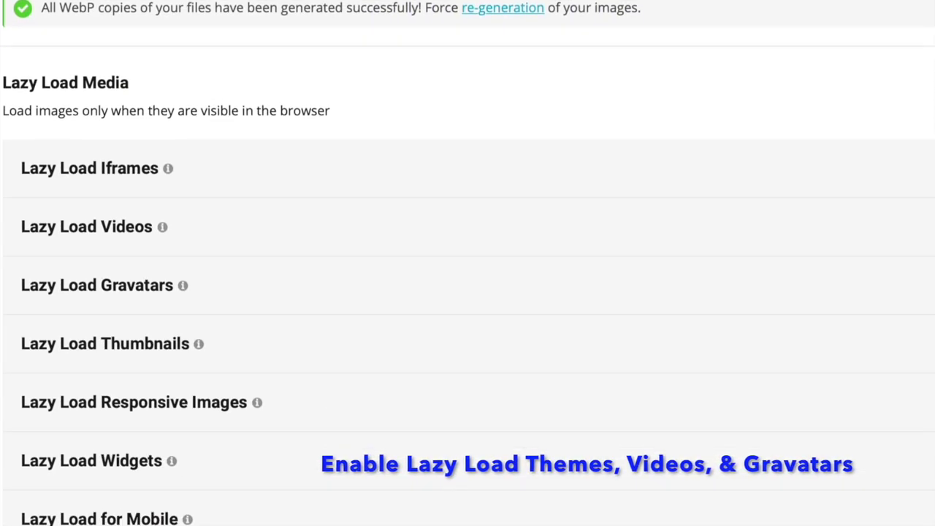
scroll(468, 262, "down", 3)
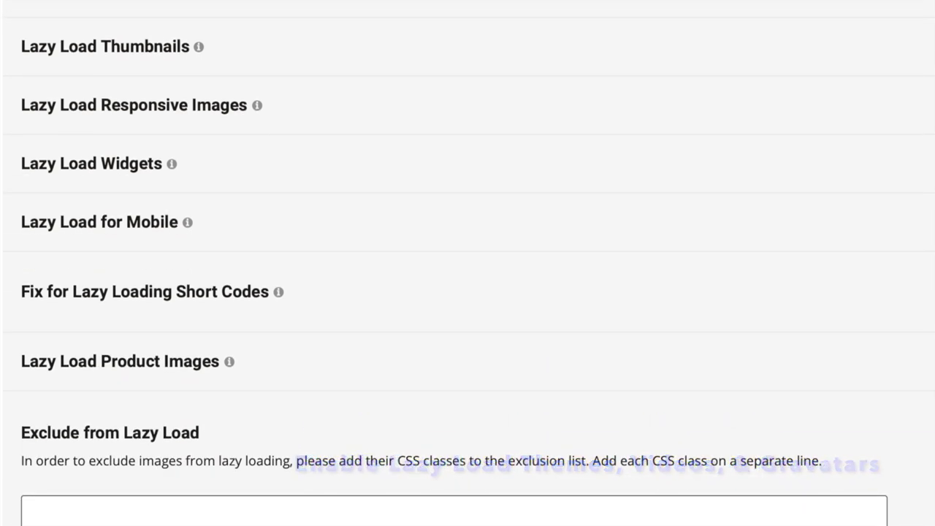
scroll(468, 263, "down", 1)
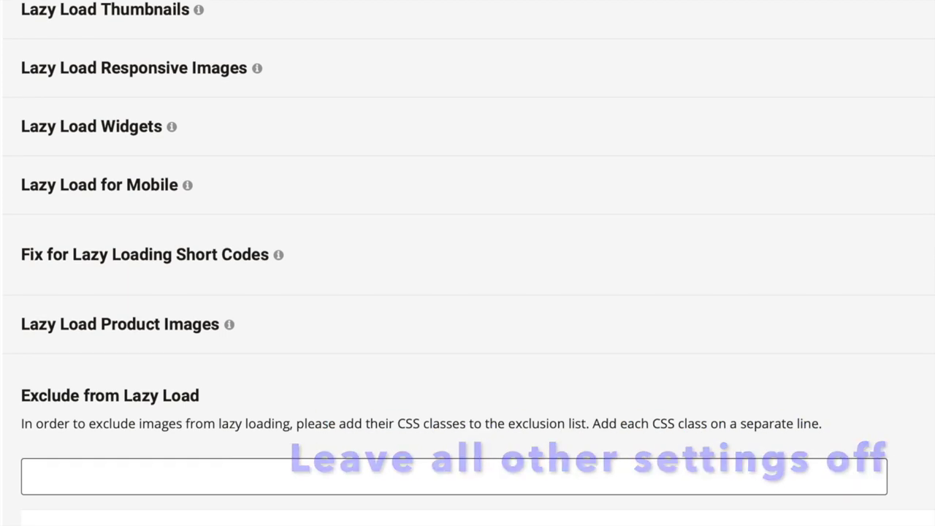
- Look back over the media settings up to New Images Optimization, and open WordPress's Add Plugins page
scroll(467, 263, "up", 9)
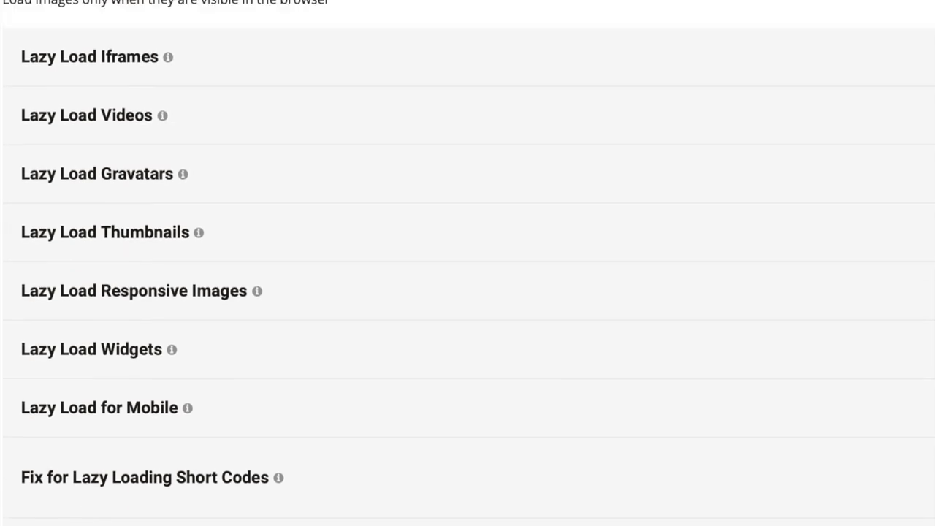
scroll(468, 263, "up", 6)
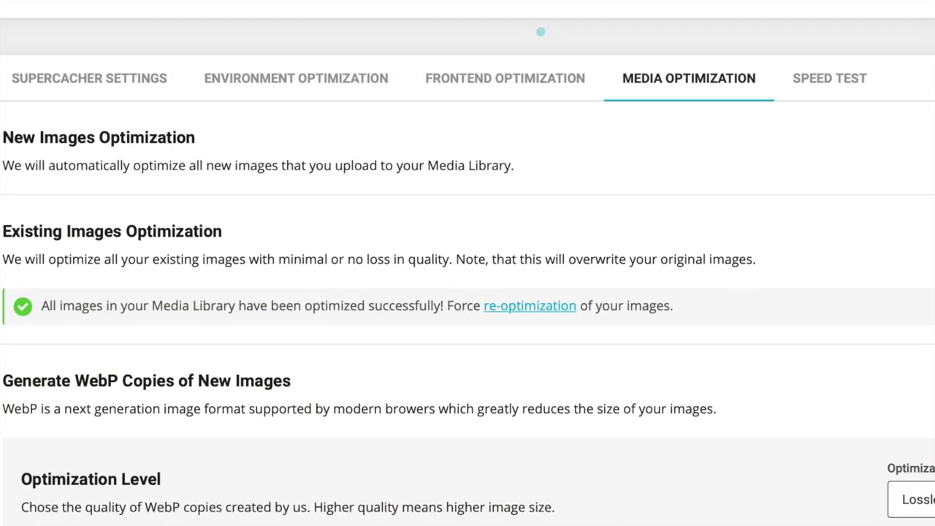
scroll(467, 263, "up", 2)
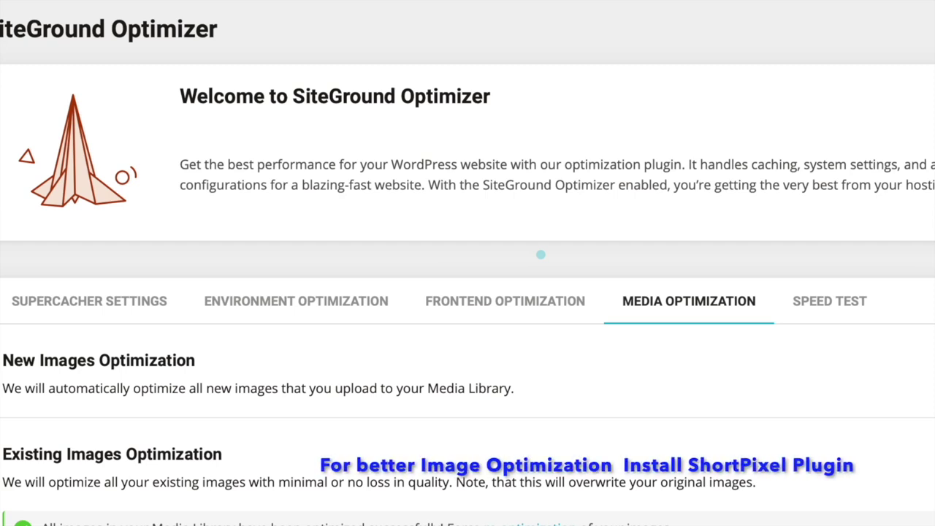
scroll(468, 292, "down", 1)
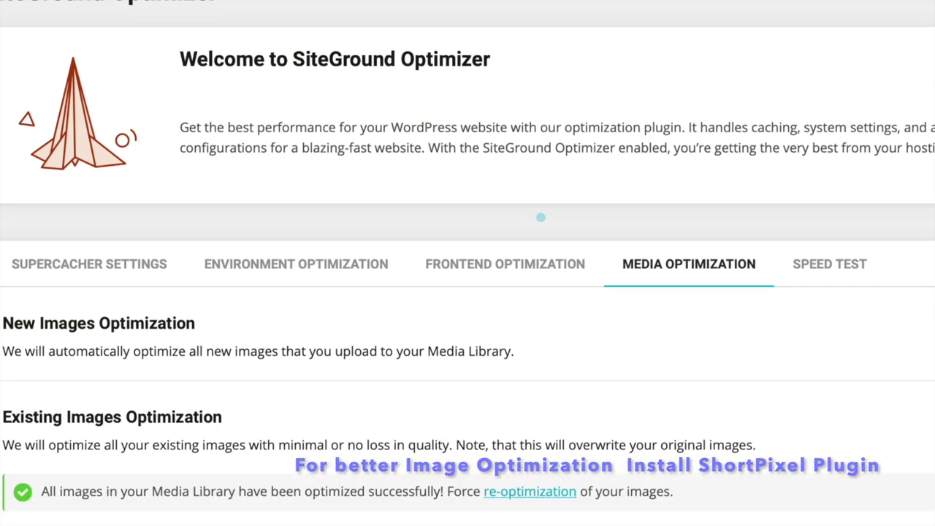
scroll(467, 292, "down", 1)
mouse_move(9, 476)
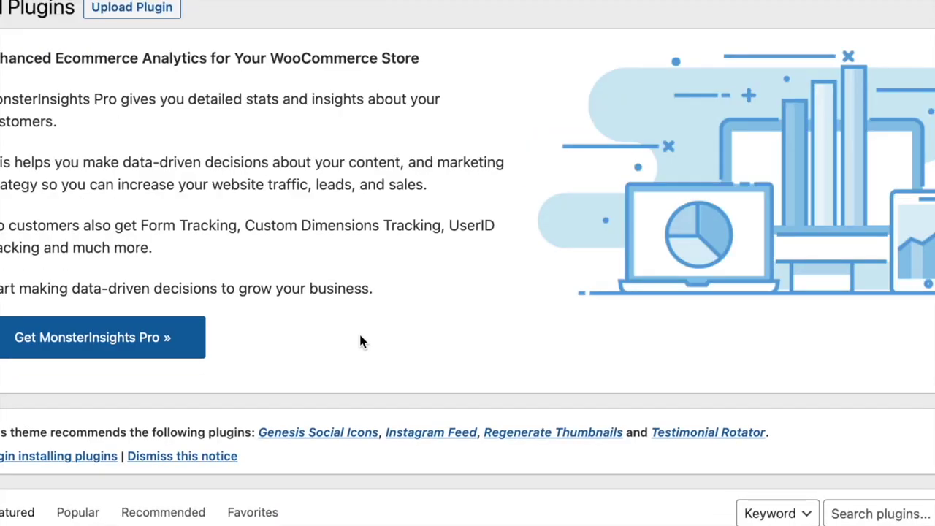
- Search the WordPress plugin directory for ShortPixel
scroll(374, 306, "down", 5)
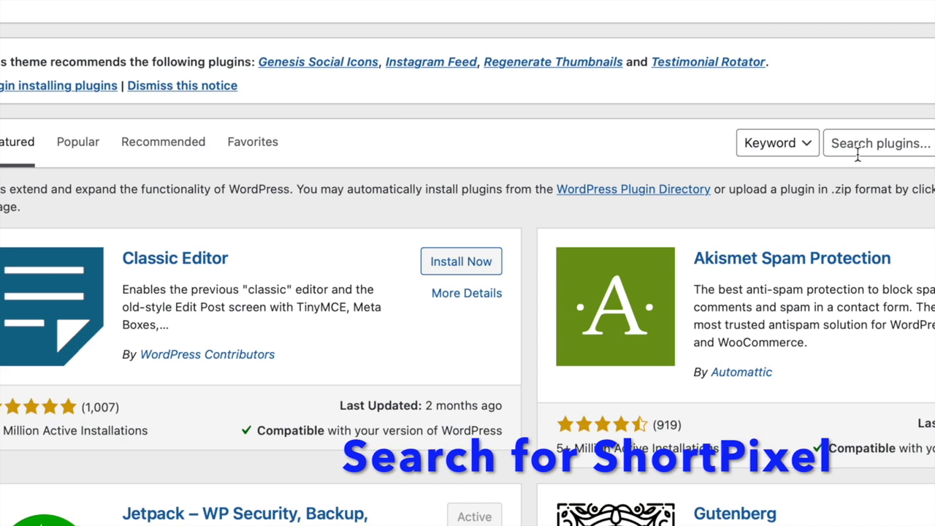
left_click(858, 154)
type("Short ")
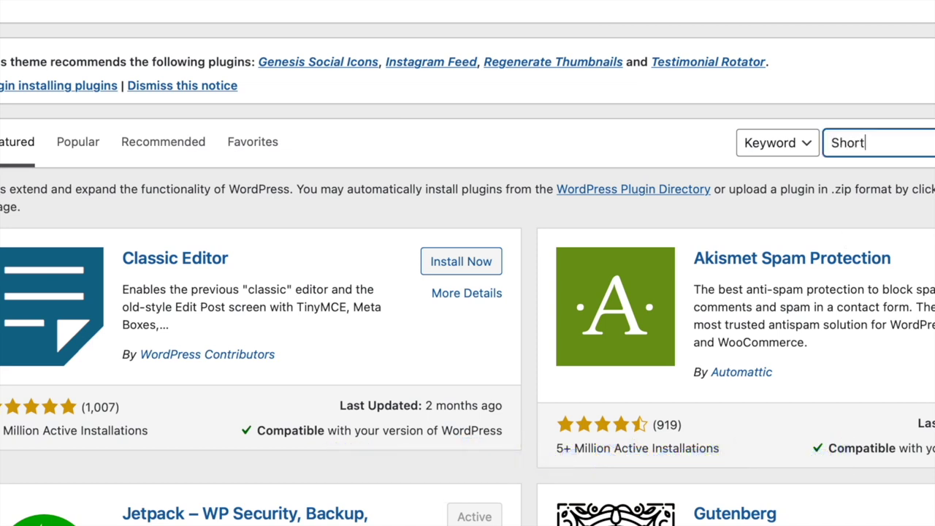
type("Pize")
key("BackSpace")
key("BackSpace")
type("xel")
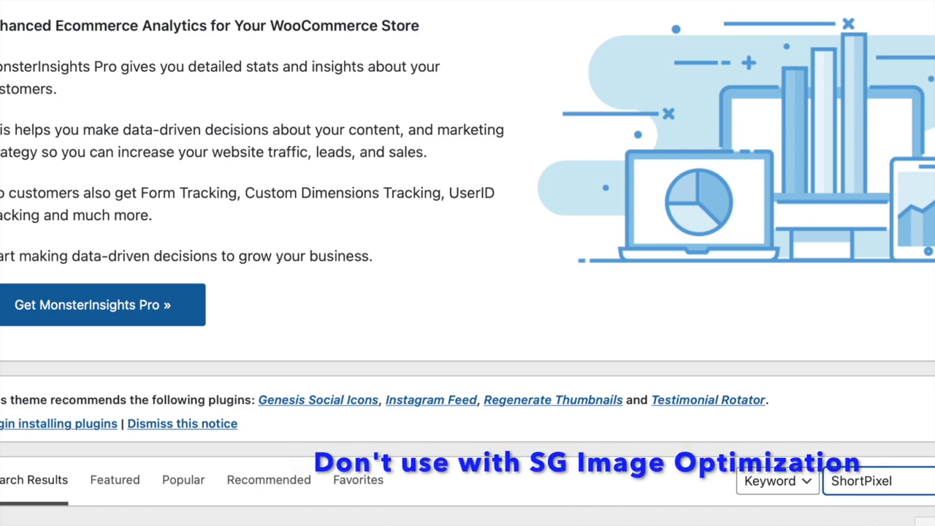
- Activate the ShortPixel Image Optimizer plugin from the search results and look through the installed plugins list
scroll(467, 293, "down", 3)
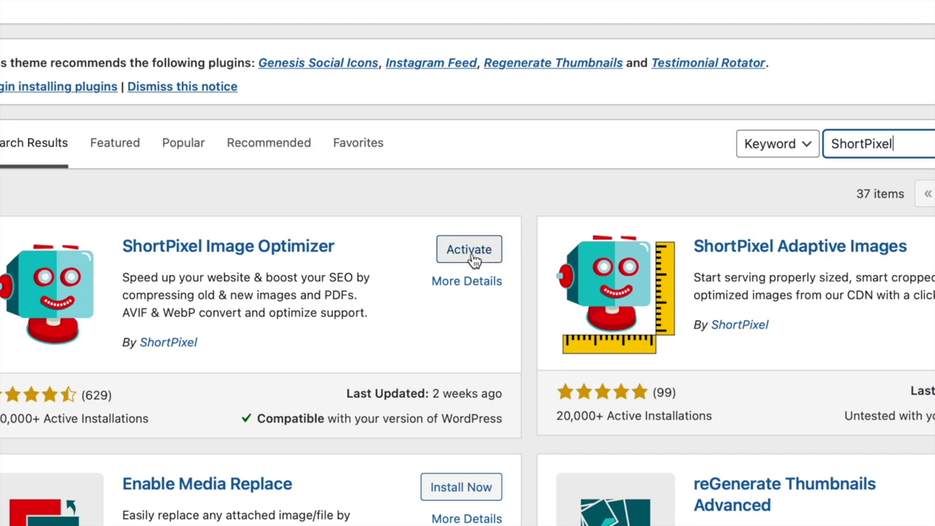
left_click(471, 259)
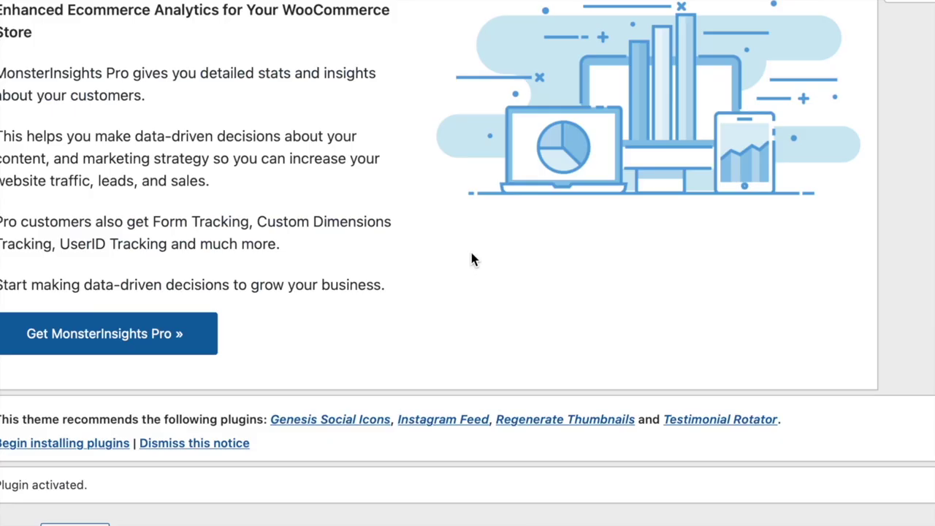
scroll(467, 262, "down", 10)
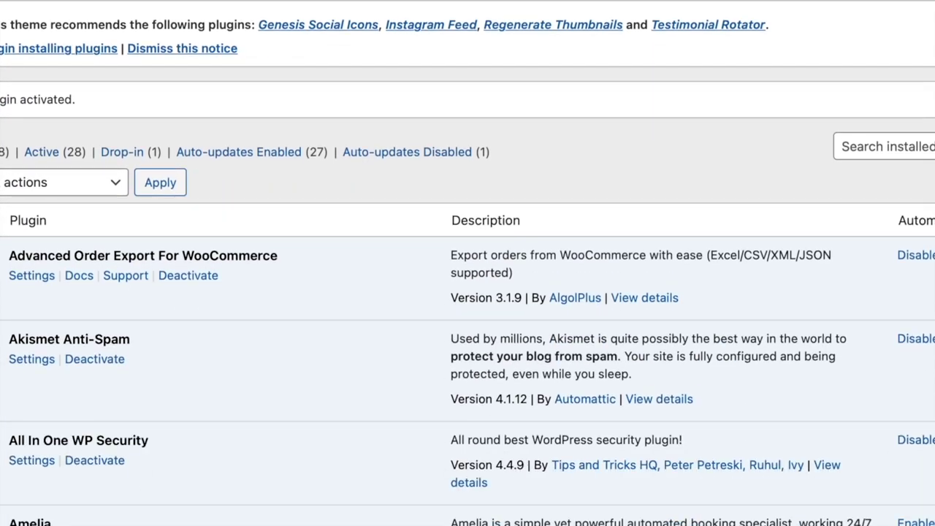
- Open the ShortPixel settings and examine the General options for compression type, thumbnails, image backup, EXIF removal and resizing large images
scroll(467, 262, "down", 9)
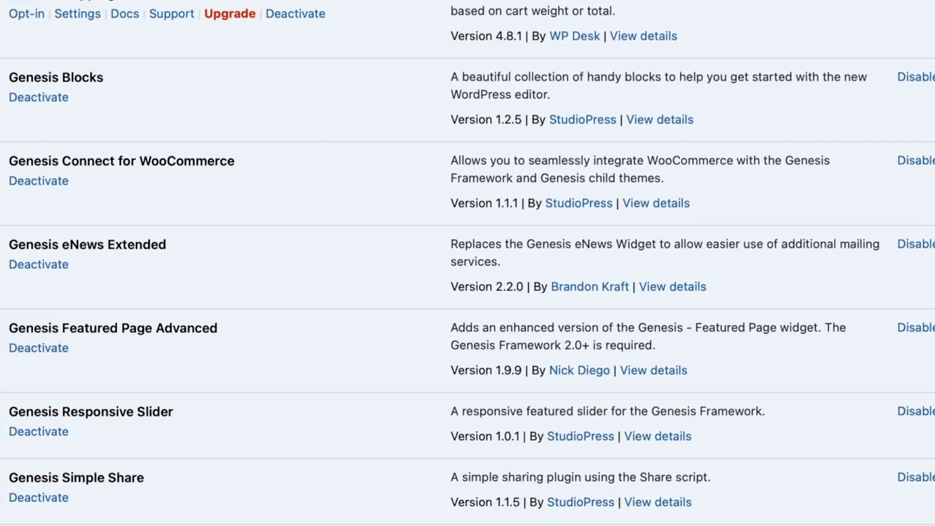
scroll(468, 263, "down", 4)
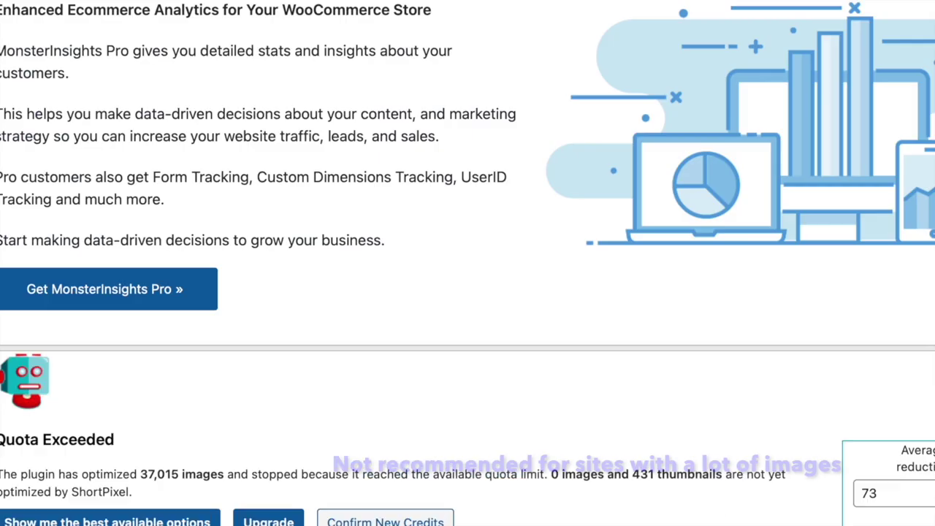
scroll(468, 263, "down", 5)
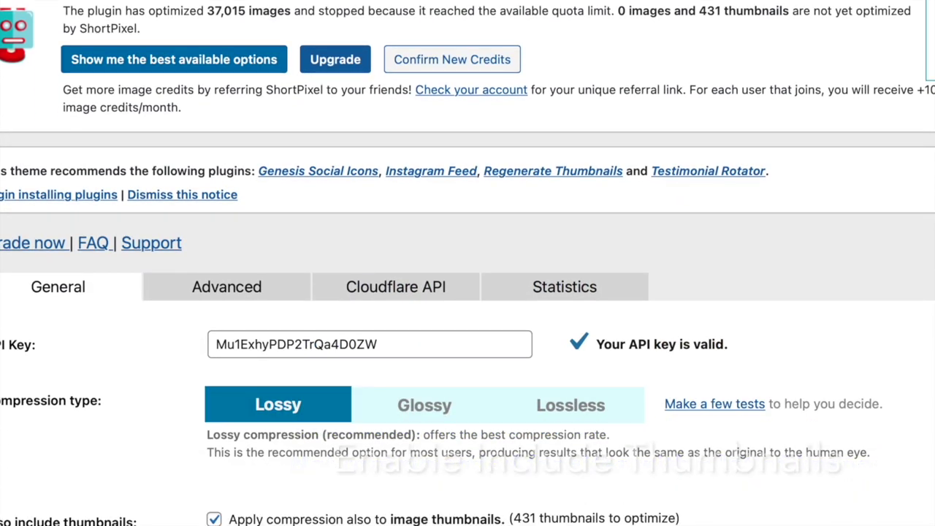
scroll(467, 263, "down", 3)
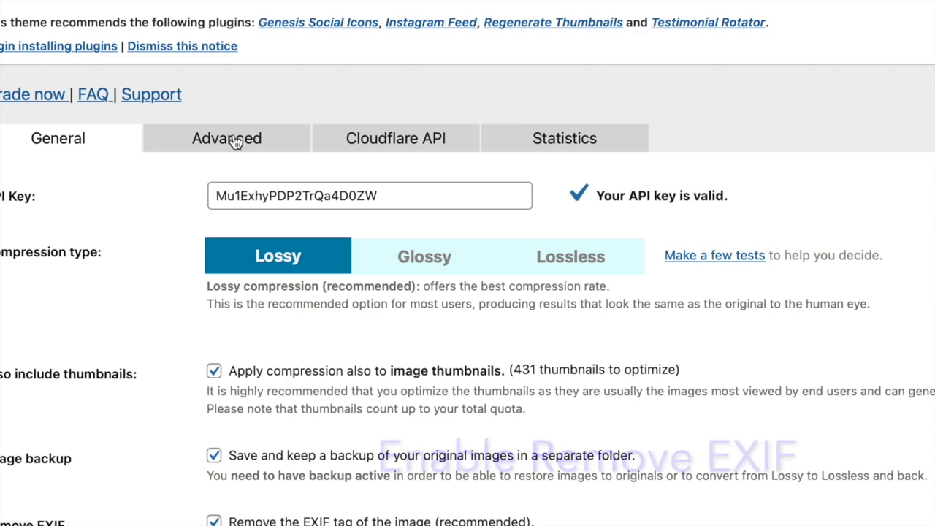
scroll(233, 141, "down", 2)
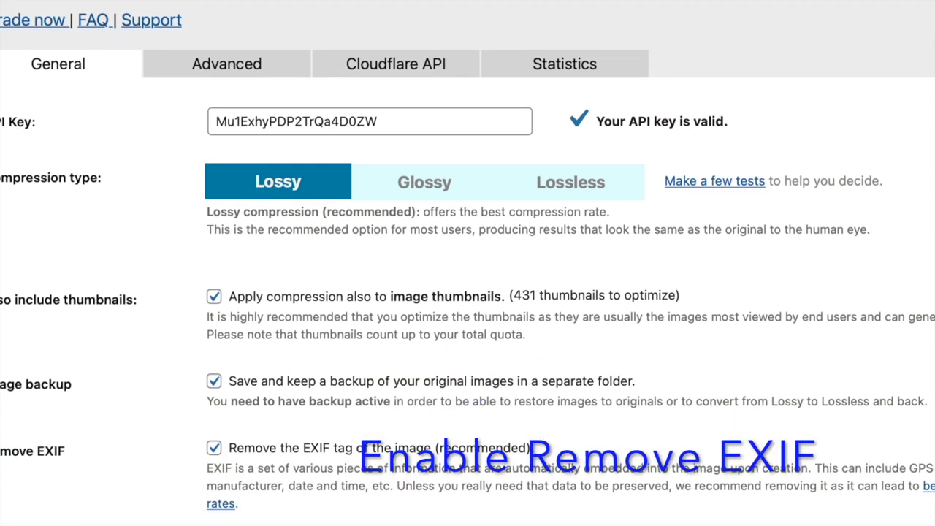
scroll(467, 268, "down", 5)
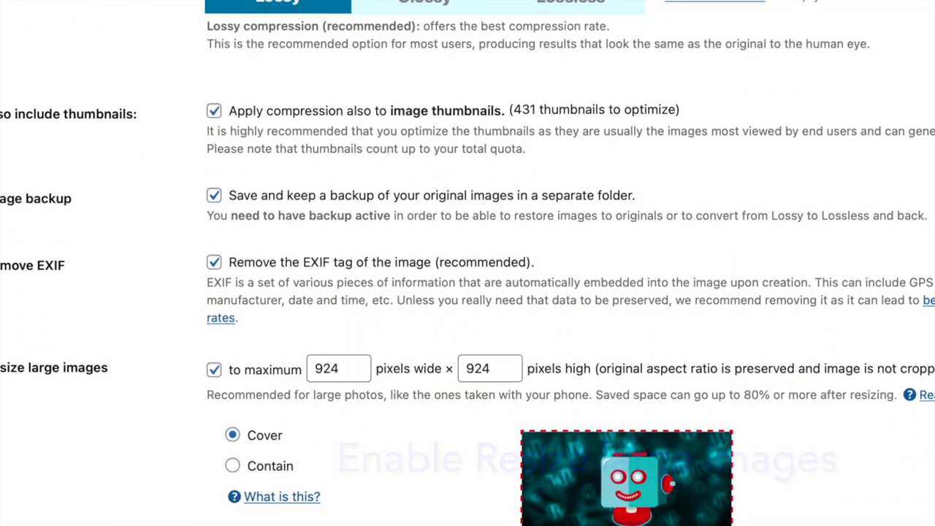
scroll(467, 263, "down", 1)
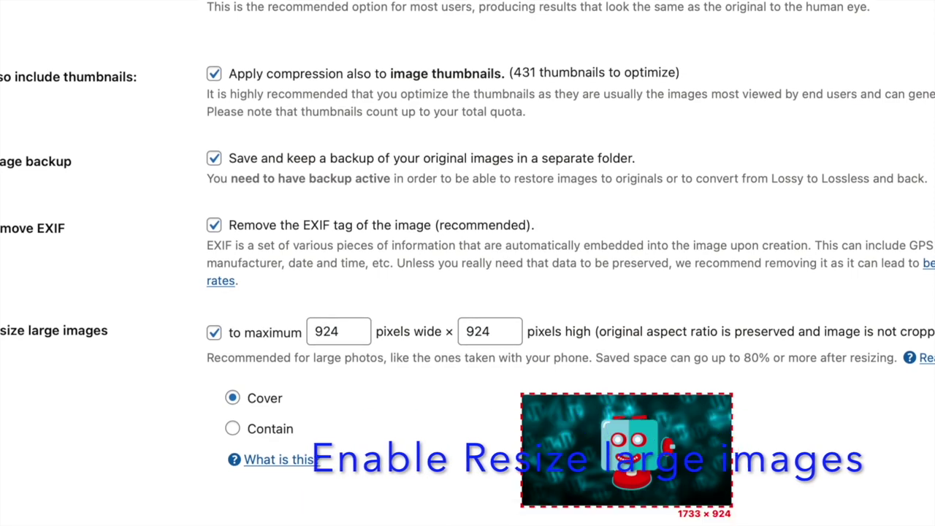
scroll(467, 263, "down", 1)
- Look back over the General settings between the compression type and the save options below Resize large images
scroll(467, 263, "up", 4)
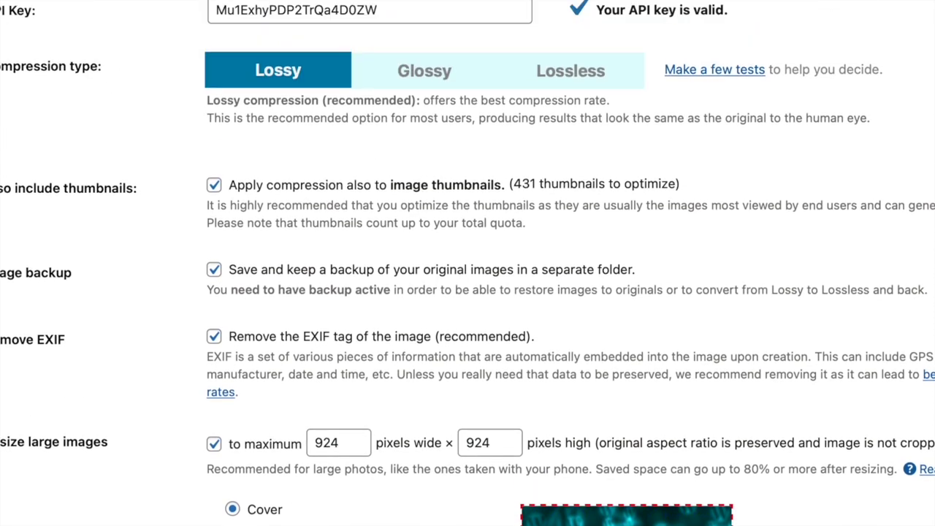
scroll(467, 263, "up", 3)
scroll(468, 263, "down", 4)
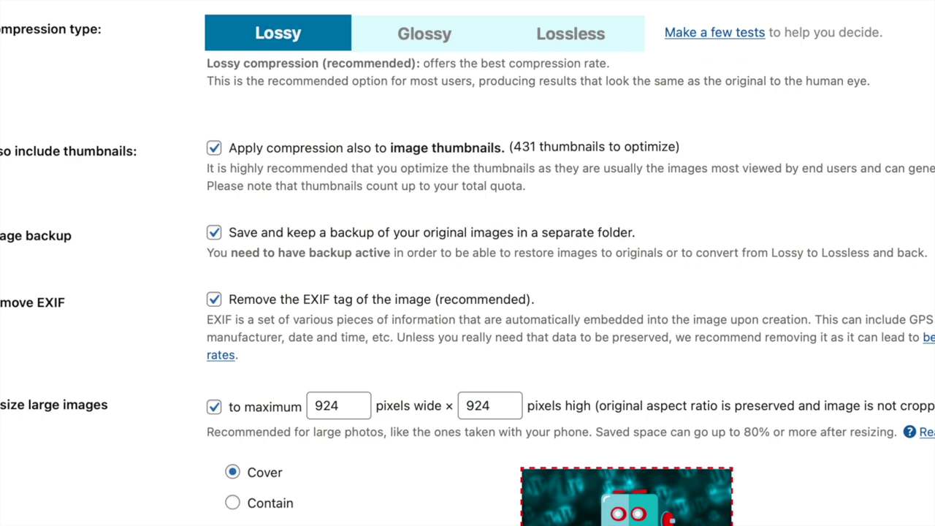
scroll(468, 263, "down", 1)
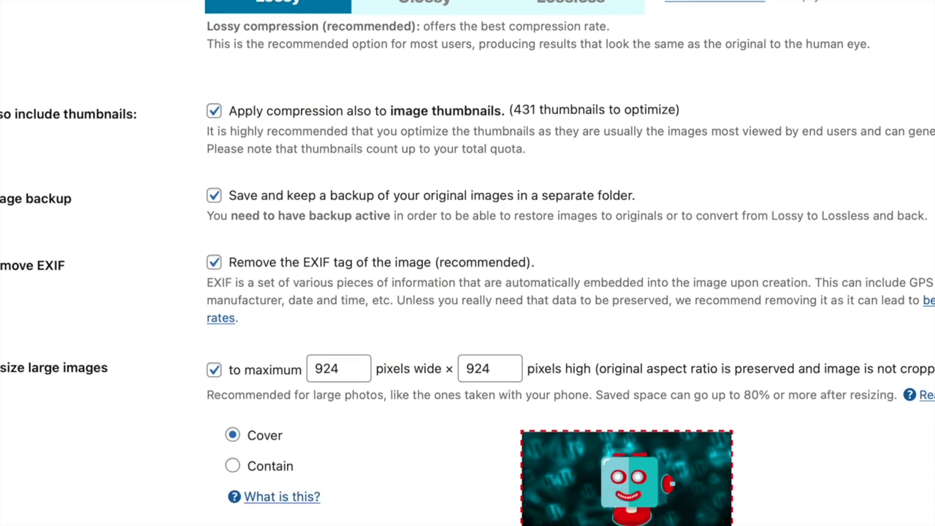
scroll(467, 263, "down", 3)
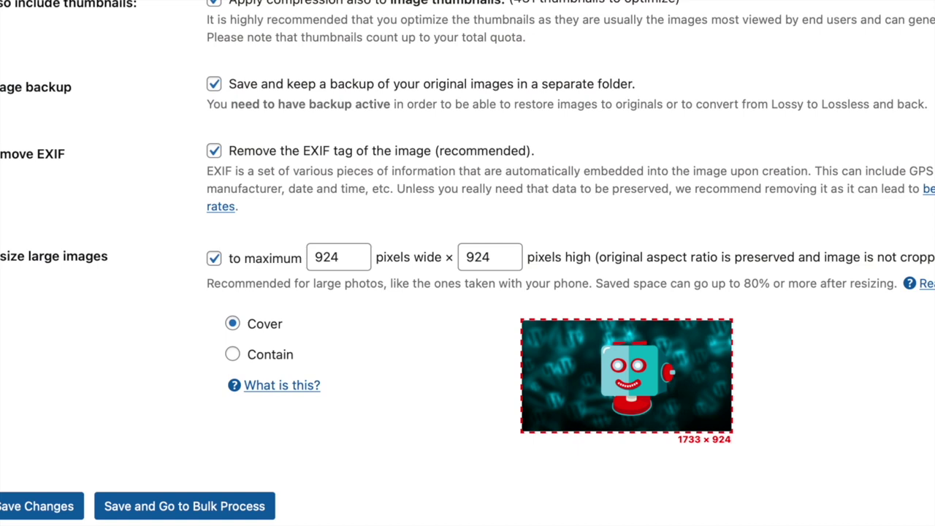
scroll(468, 263, "up", 12)
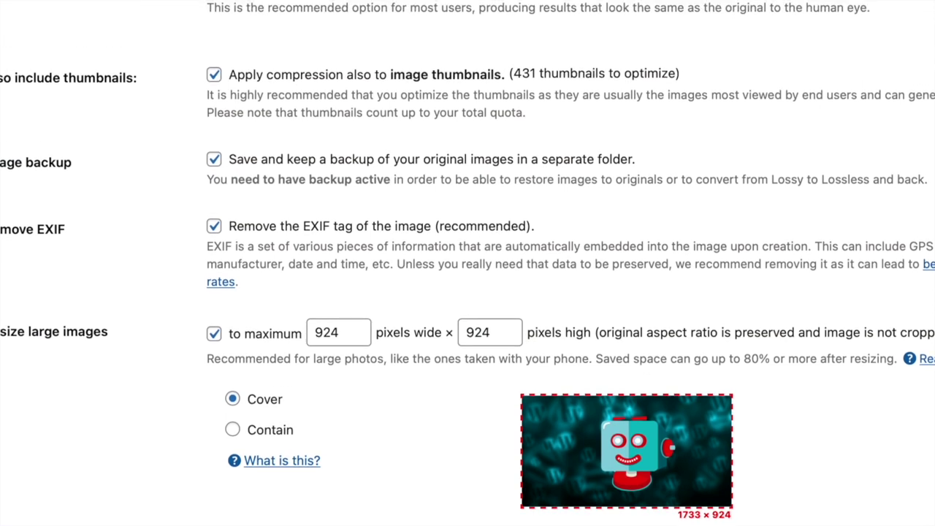
scroll(467, 263, "down", 2)
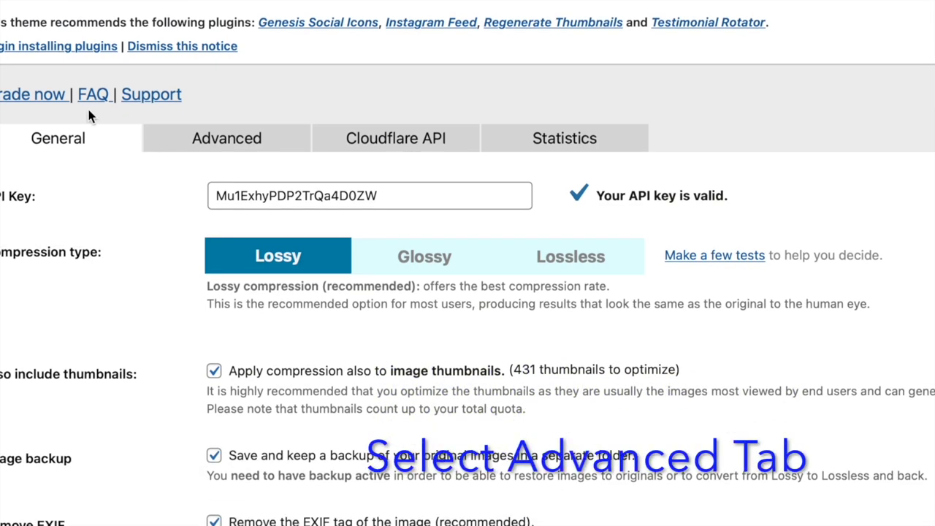
- Open the Advanced settings and examine PNG to JPEG conversion, CMYK to RGB conversion, and WebP and AVIF creation and delivery
left_click(224, 150)
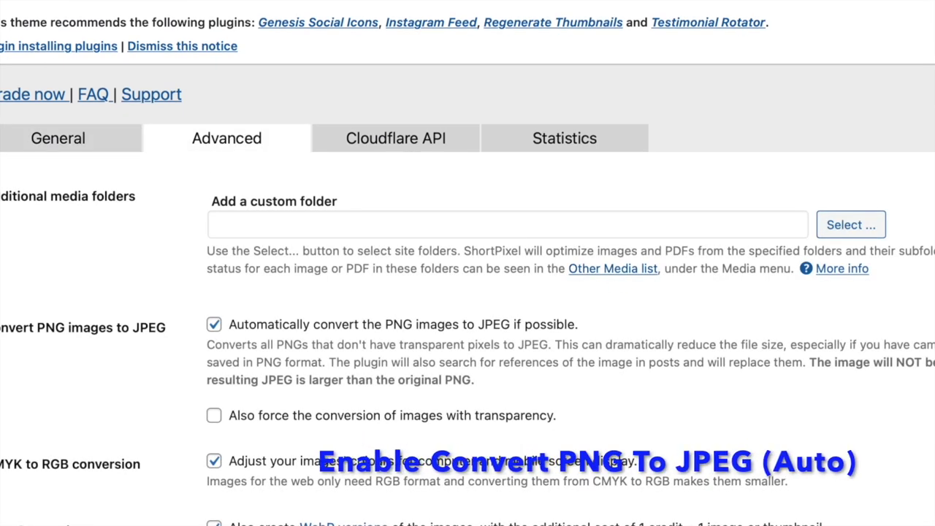
scroll(649, 295, "down", 2)
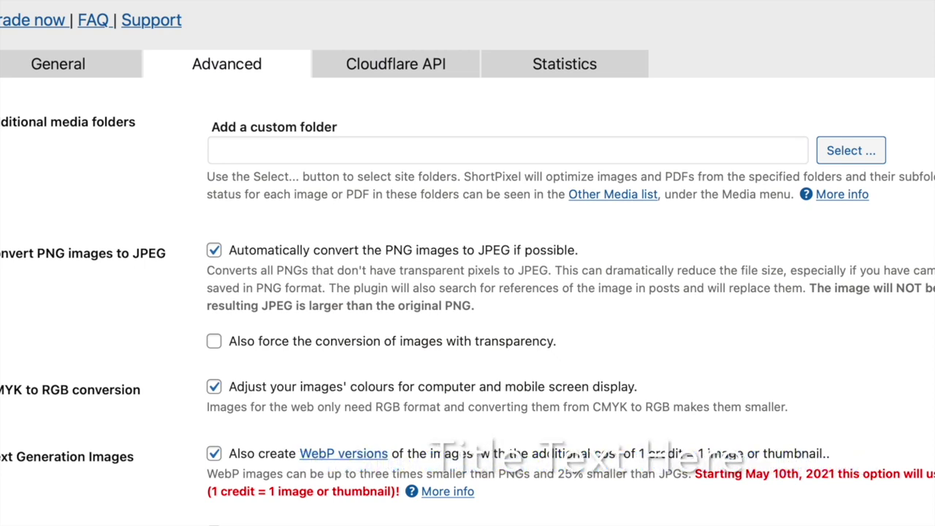
scroll(379, 232, "down", 4)
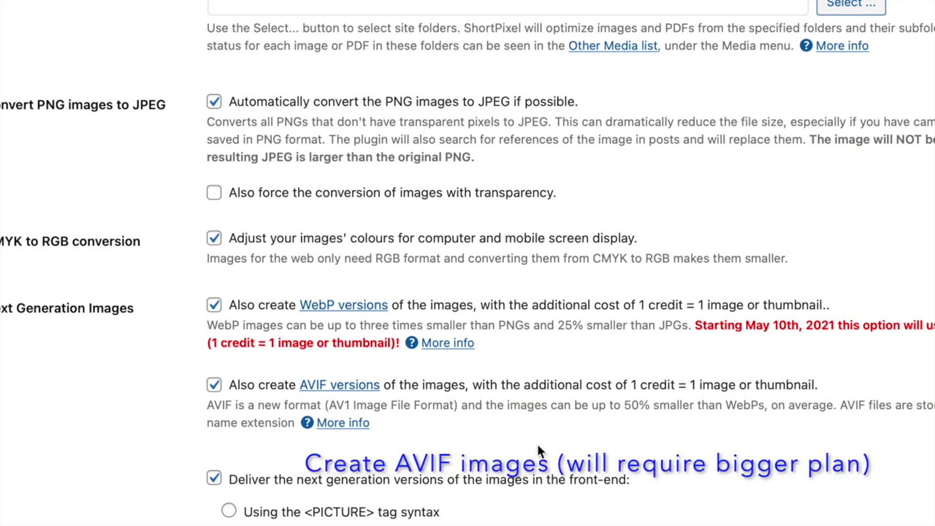
scroll(626, 496, "down", 1)
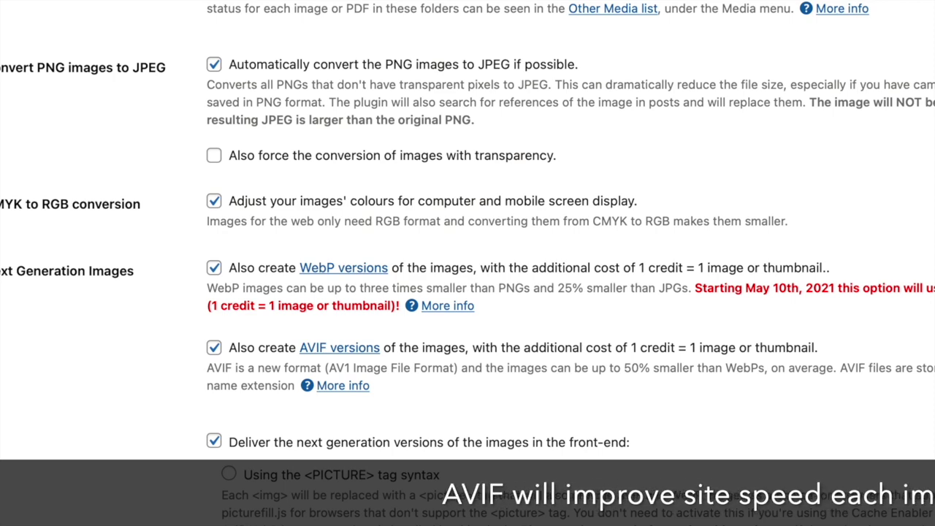
scroll(467, 263, "down", 2)
scroll(441, 468, "down", 1)
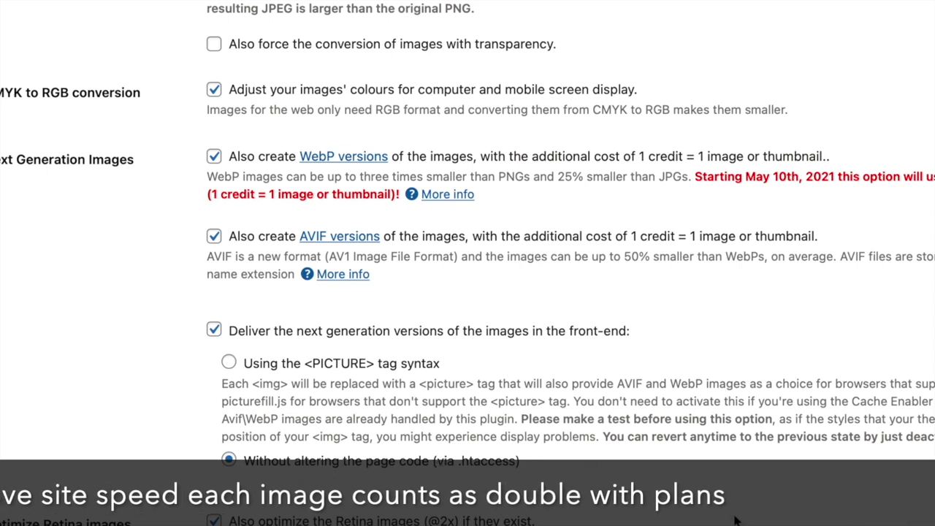
scroll(440, 467, "down", 1)
scroll(591, 433, "down", 4)
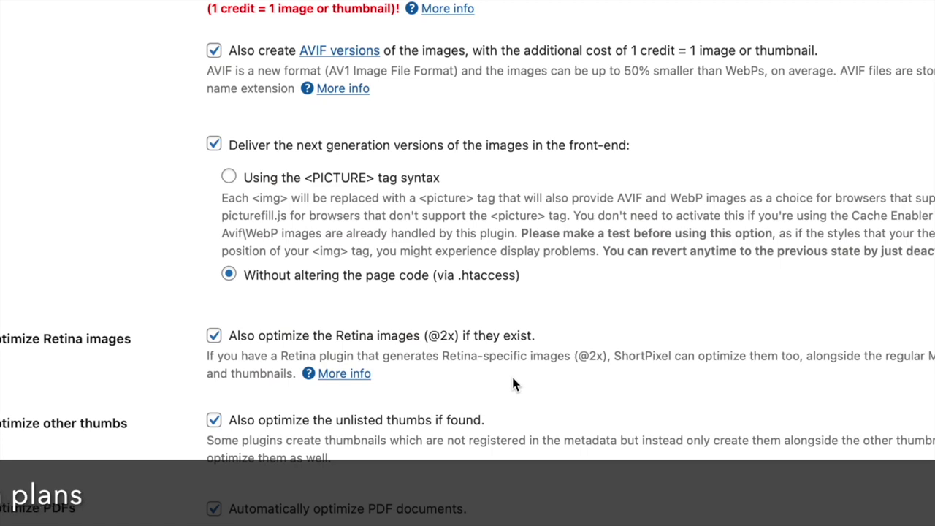
- Examine the remaining Advanced settings down to the excluded thumbnail sizes, including Optimize media on upload, and return to the custom folder setting
scroll(583, 457, "down", 5)
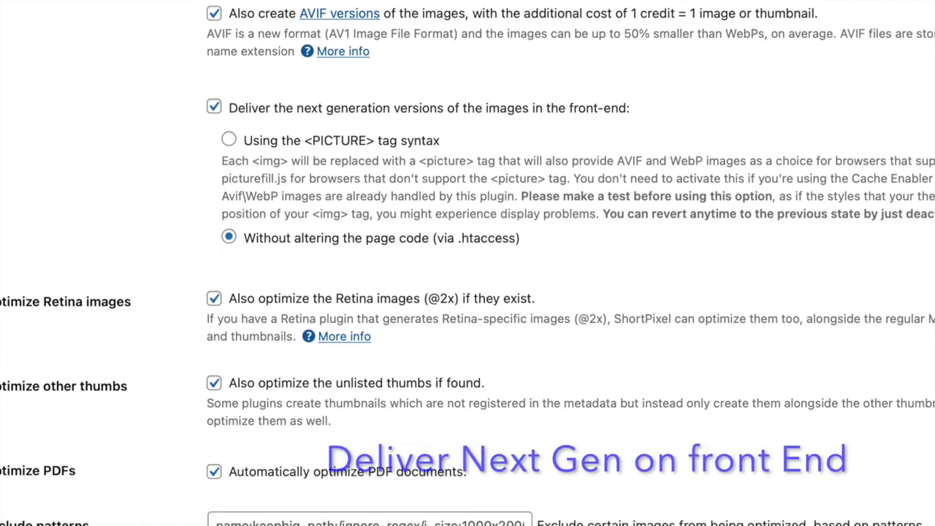
scroll(467, 292, "down", 9)
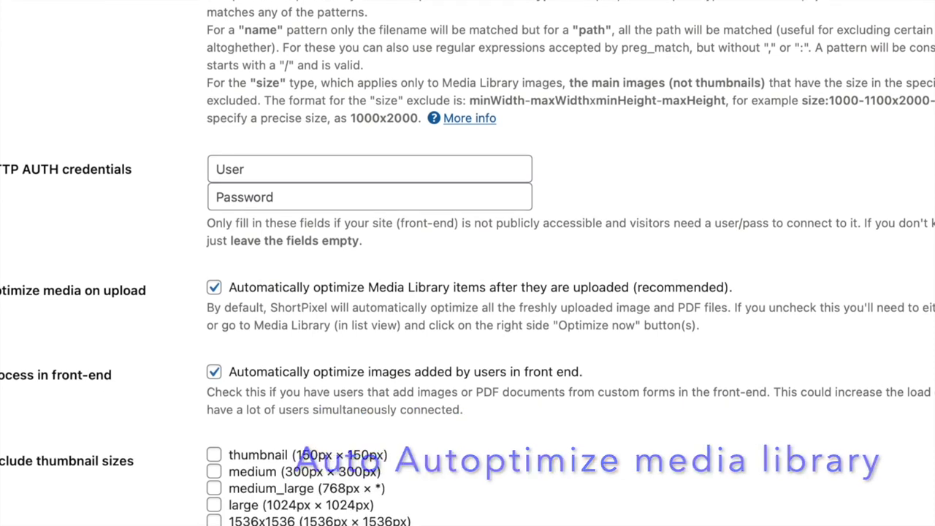
scroll(467, 292, "down", 4)
scroll(468, 292, "down", 3)
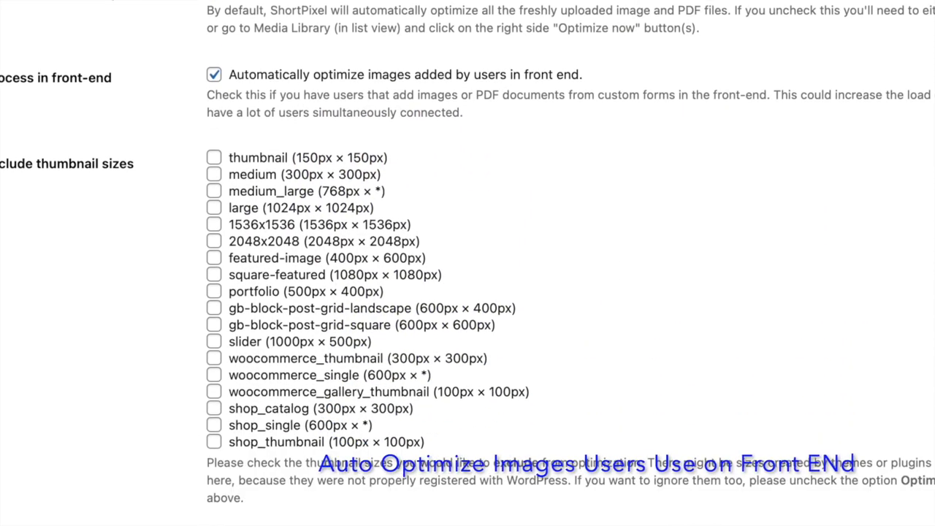
scroll(468, 292, "up", 20)
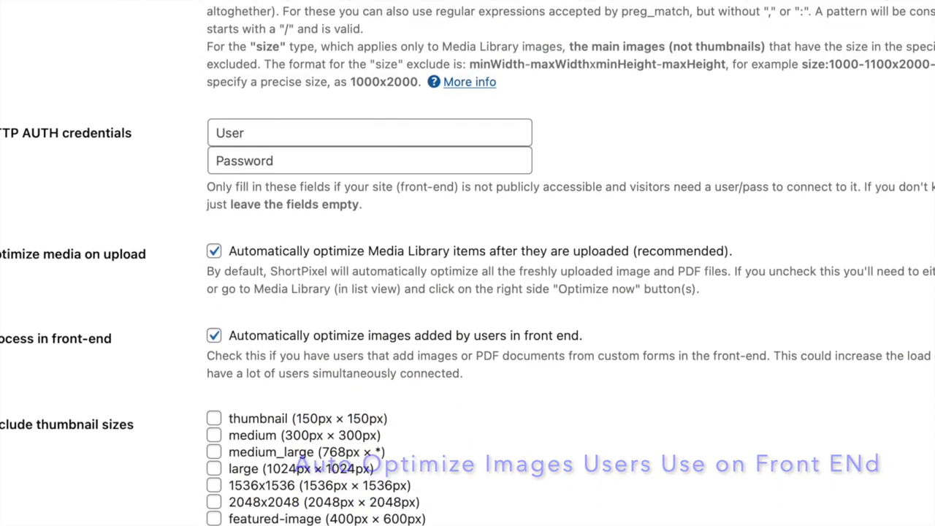
scroll(467, 263, "up", 10)
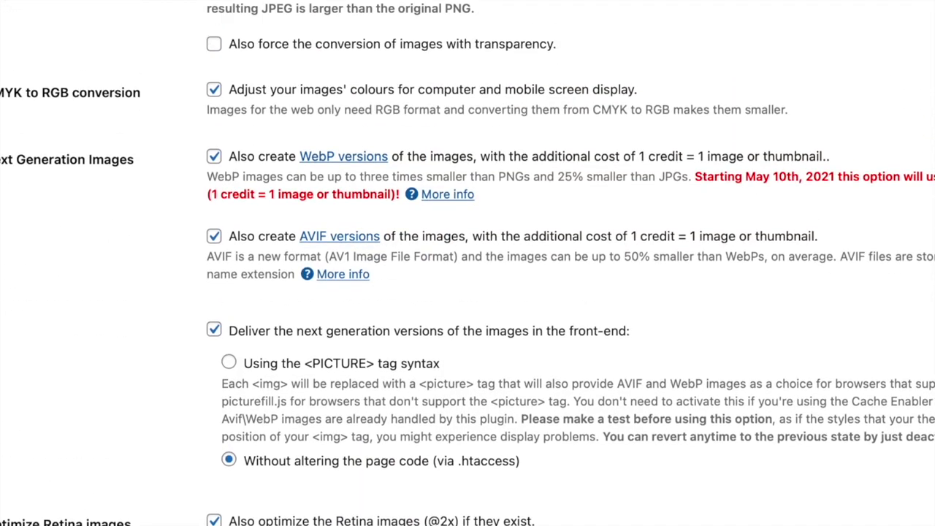
scroll(468, 263, "up", 4)
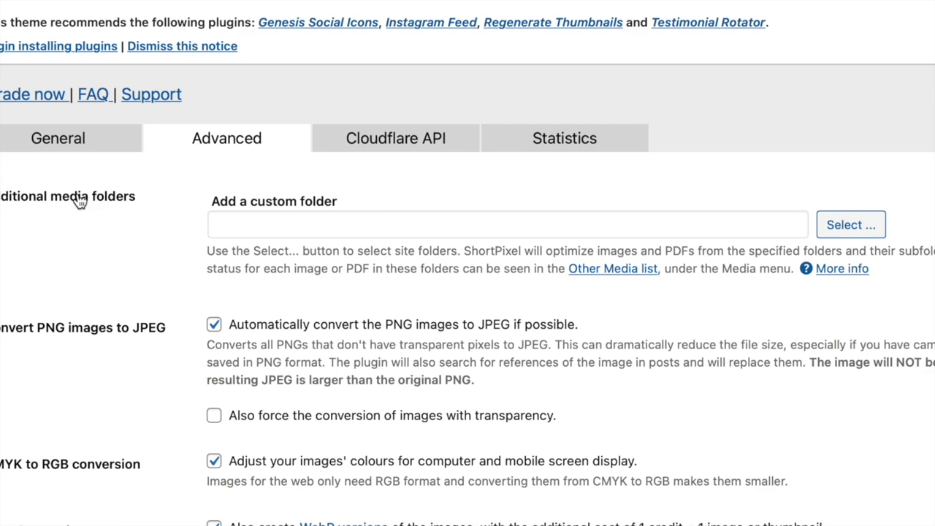
- Return to the General settings, review them, and try to save them and go to the bulk process
left_click(50, 140)
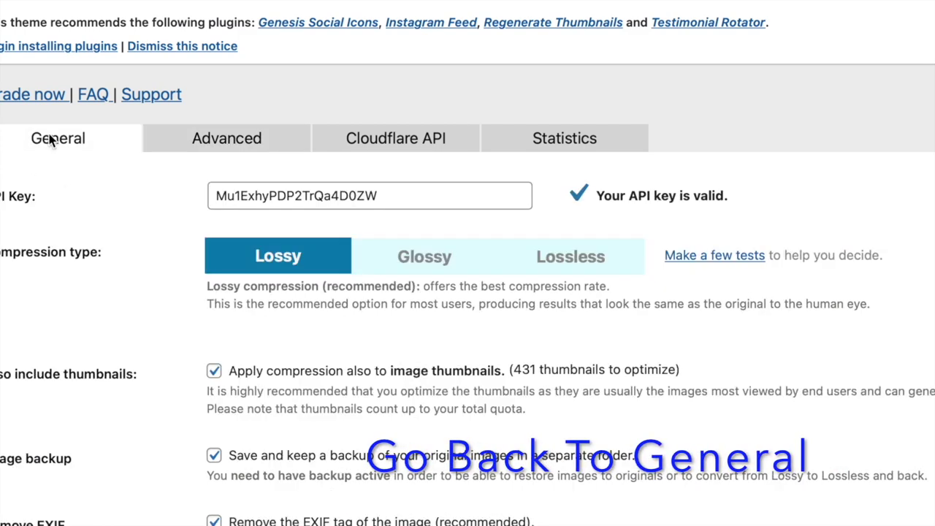
scroll(50, 139, "down", 5)
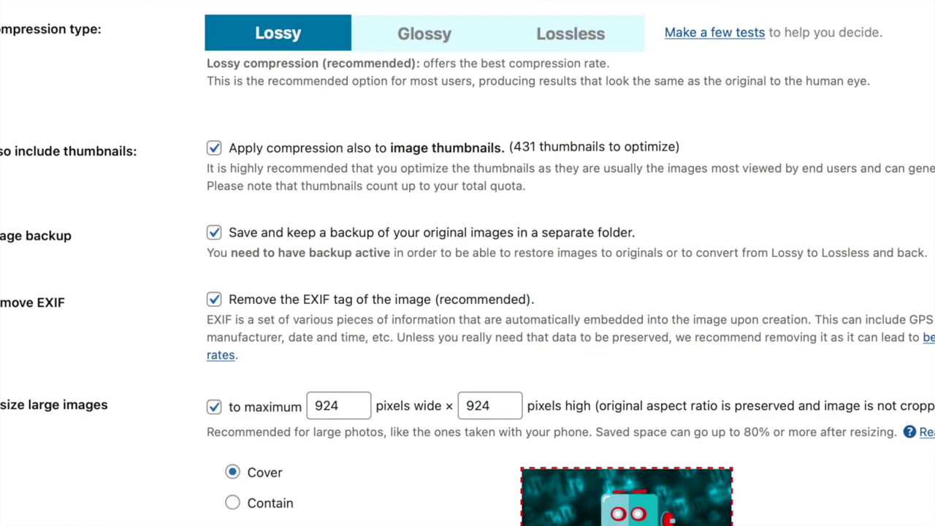
scroll(467, 263, "down", 2)
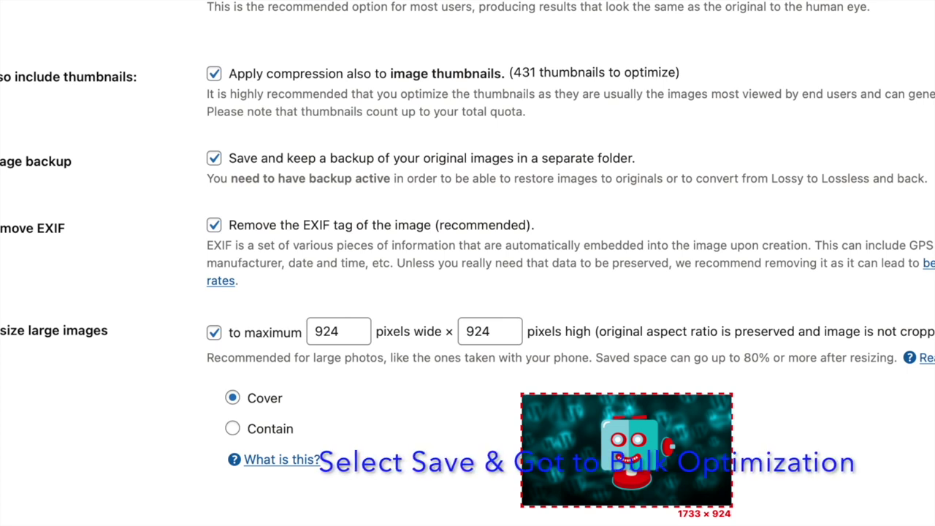
scroll(467, 262, "up", 1)
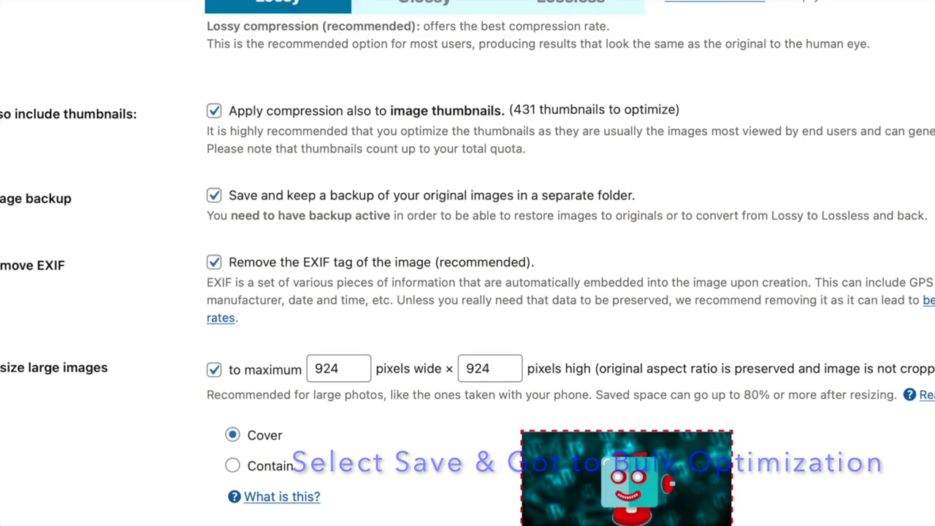
scroll(468, 263, "down", 3)
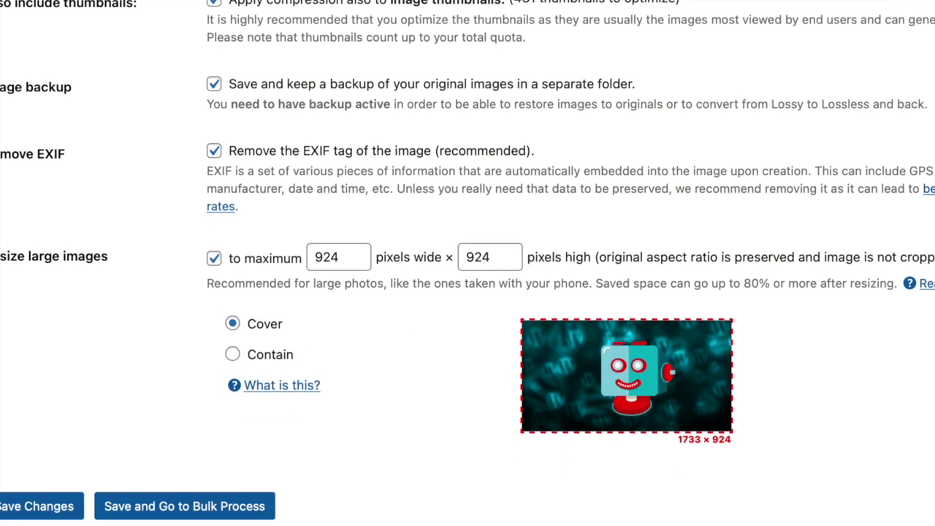
left_click(226, 513)
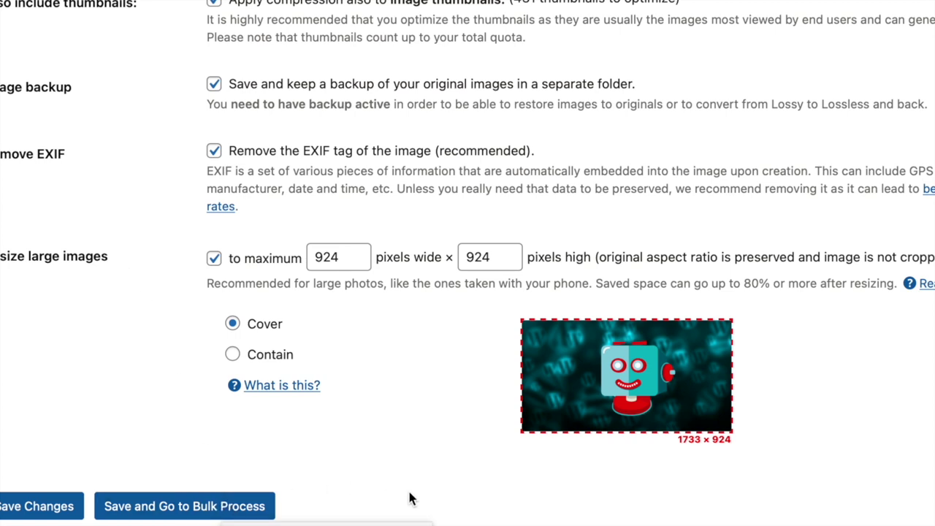
- Open the best available upgrade options from the Quota Exceeded notice, and close the account upgrade window
scroll(430, 497, "up", 3)
scroll(467, 262, "up", 5)
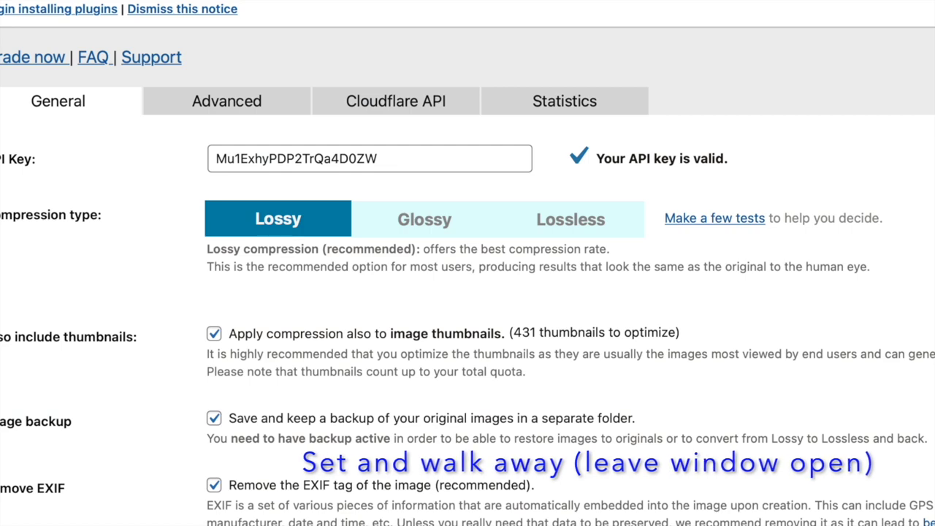
scroll(467, 263, "up", 1)
scroll(467, 263, "up", 8)
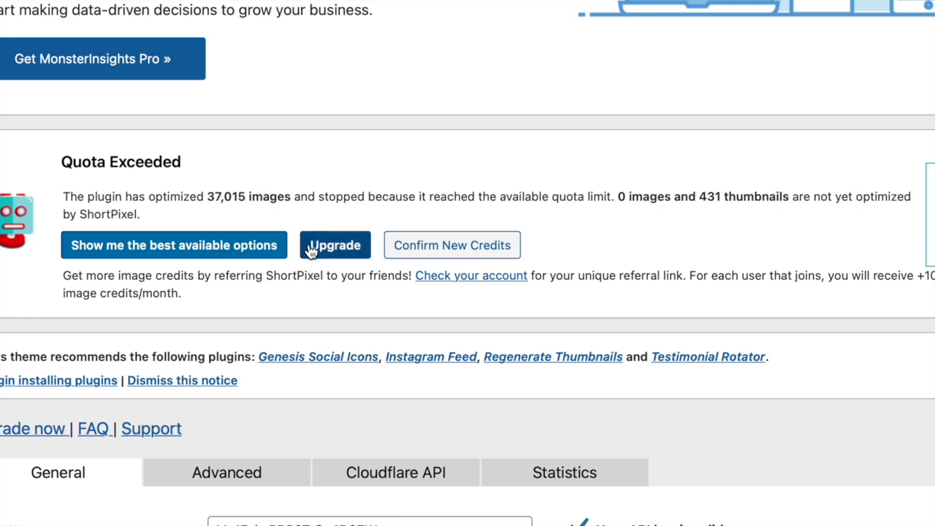
left_click(238, 246)
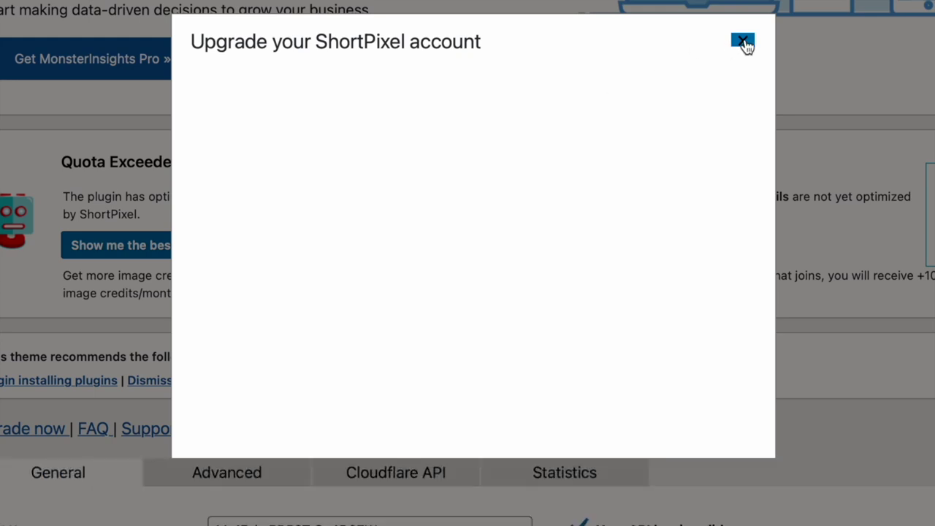
left_click(743, 41)
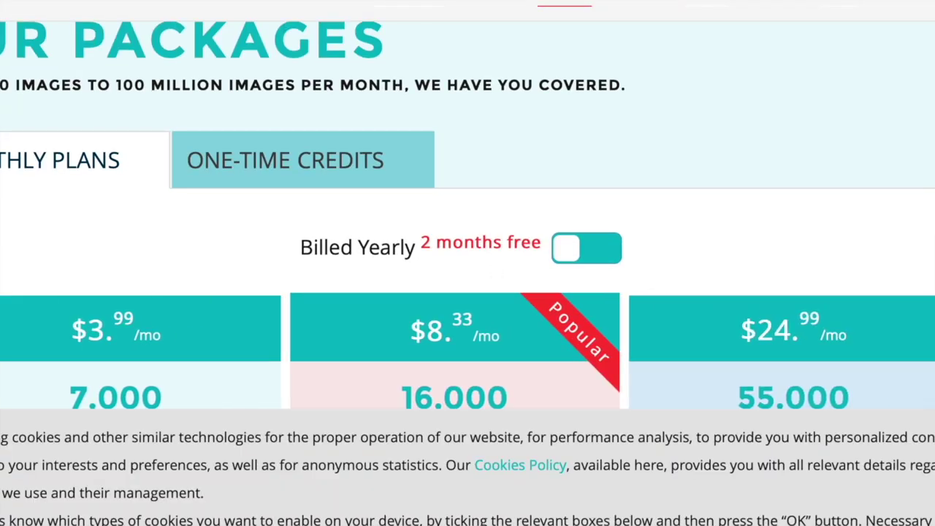
- Examine the yearly-billed ShortPixel monthly plans, from the 7,000-image plan through to the largest dedicated-server plan
scroll(467, 215, "down", 4)
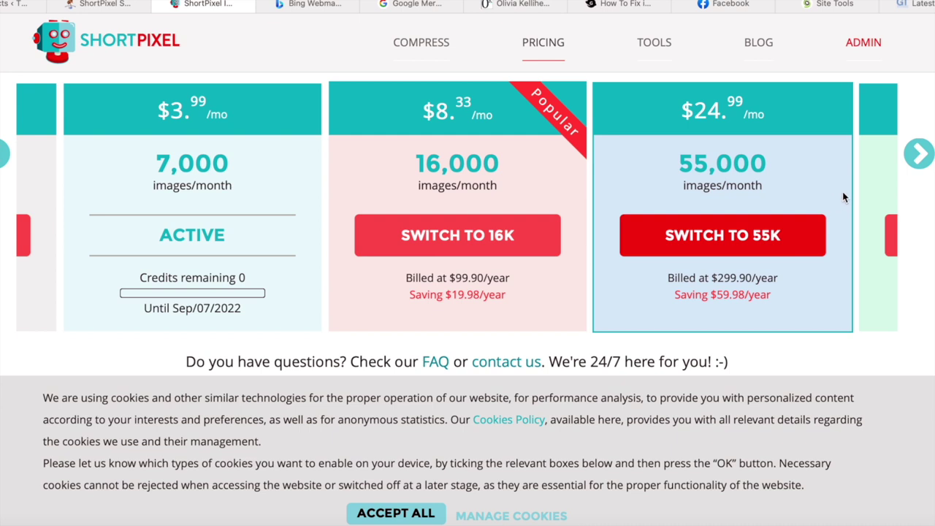
left_click(918, 153)
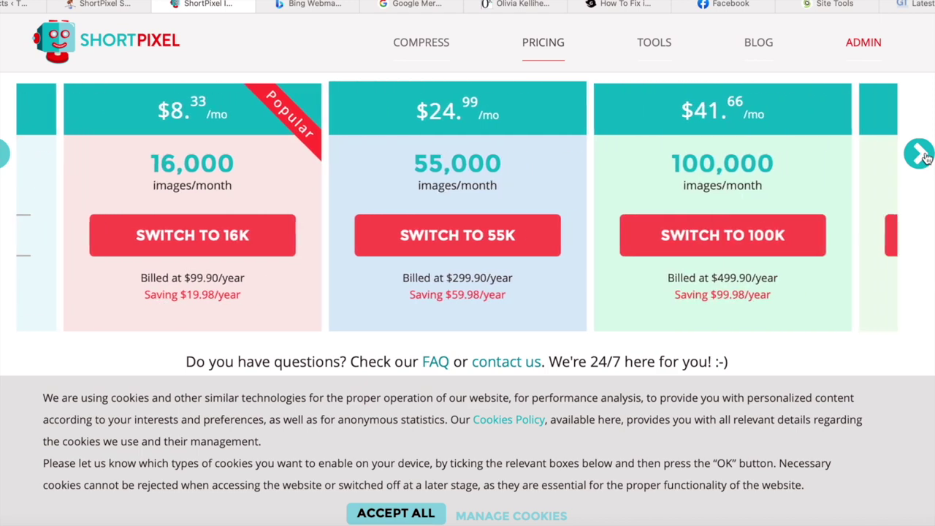
left_click(919, 153)
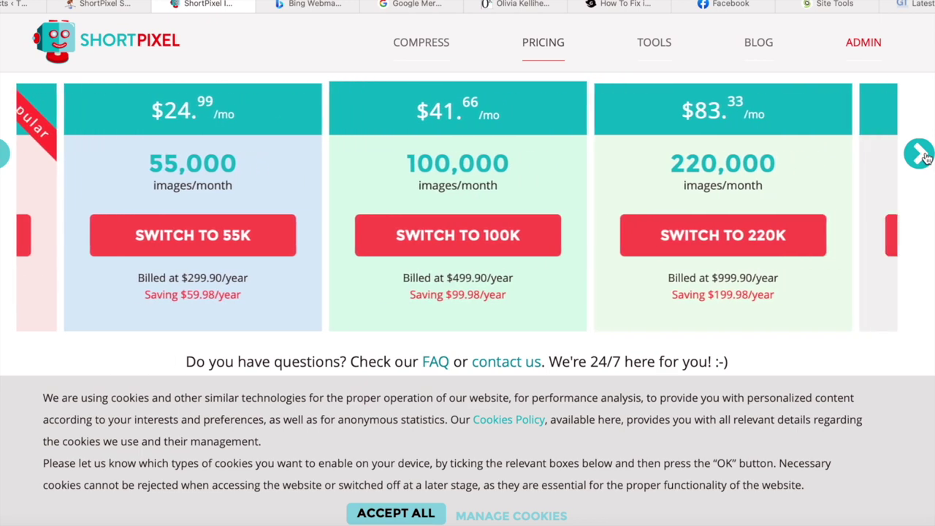
left_click(921, 155)
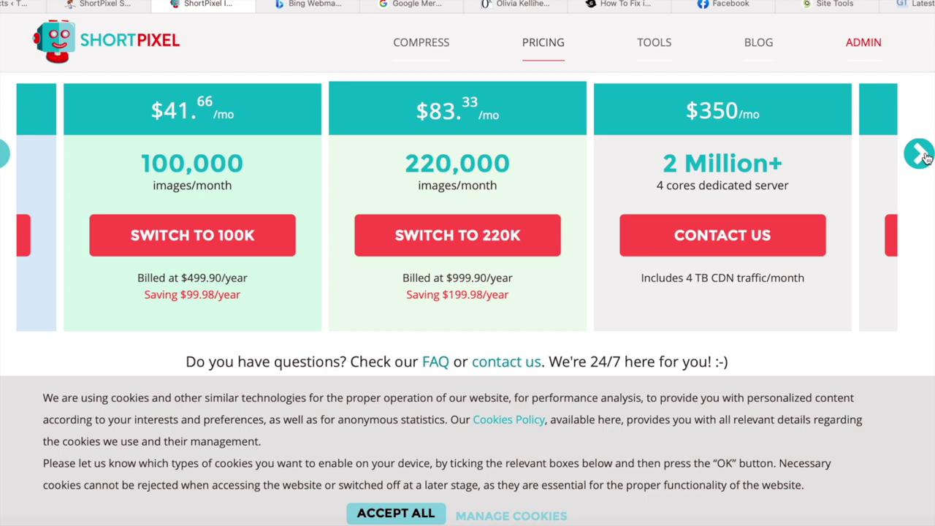
left_click(922, 155)
left_click(922, 155)
left_click(922, 155)
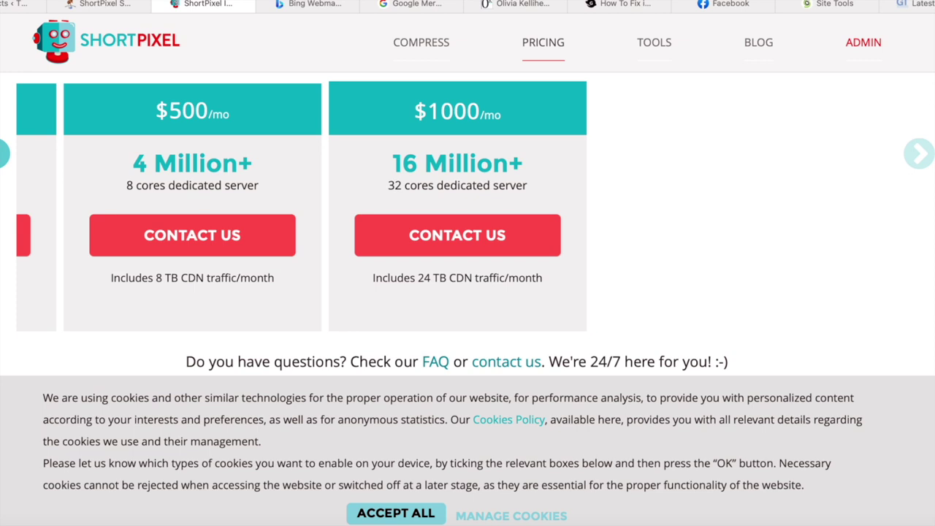
- Open the one-time credit packages and compare the offers from 30,000 up to 500,000 images
scroll(507, 149, "up", 3)
scroll(507, 148, "down", 1)
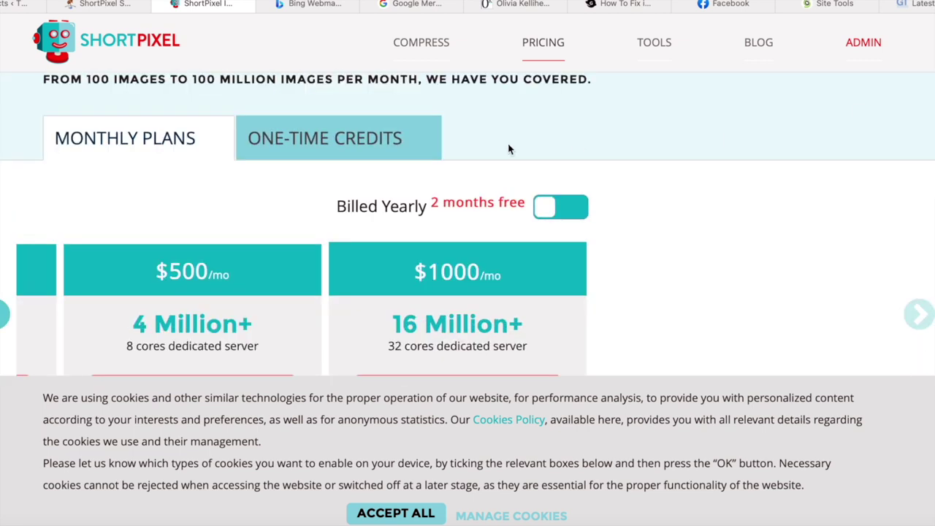
left_click(354, 136)
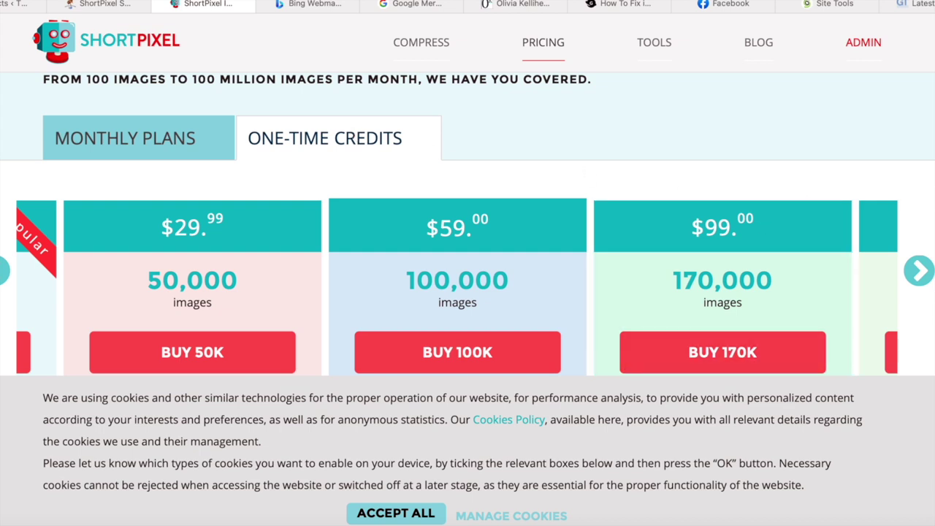
scroll(468, 219, "down", 3)
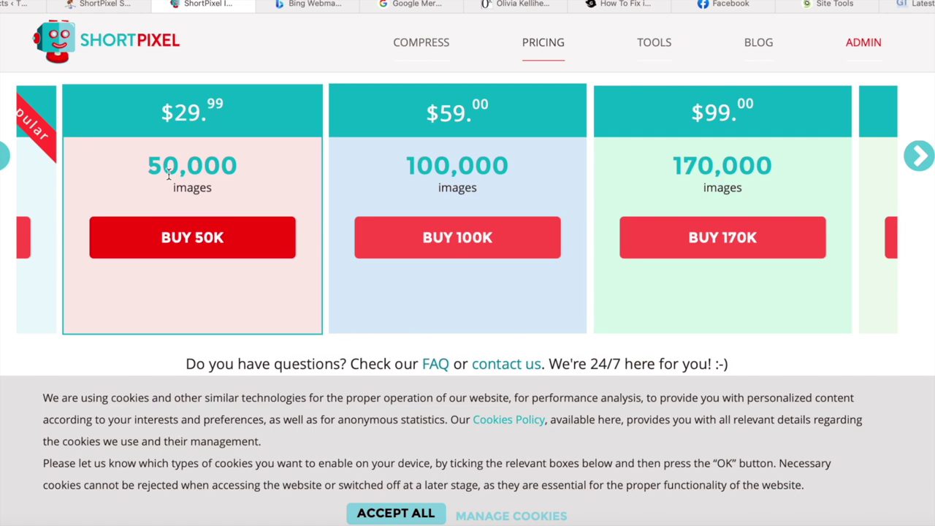
left_click(3, 155)
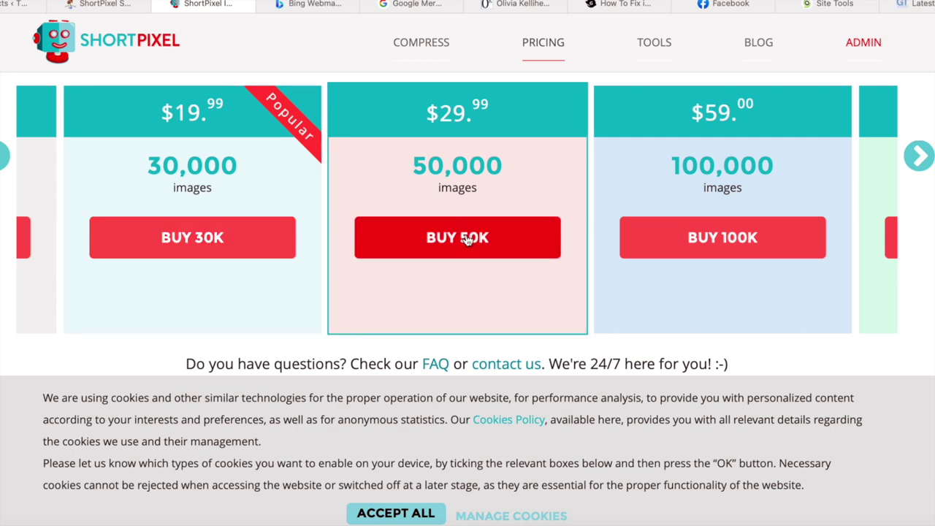
left_click(916, 159)
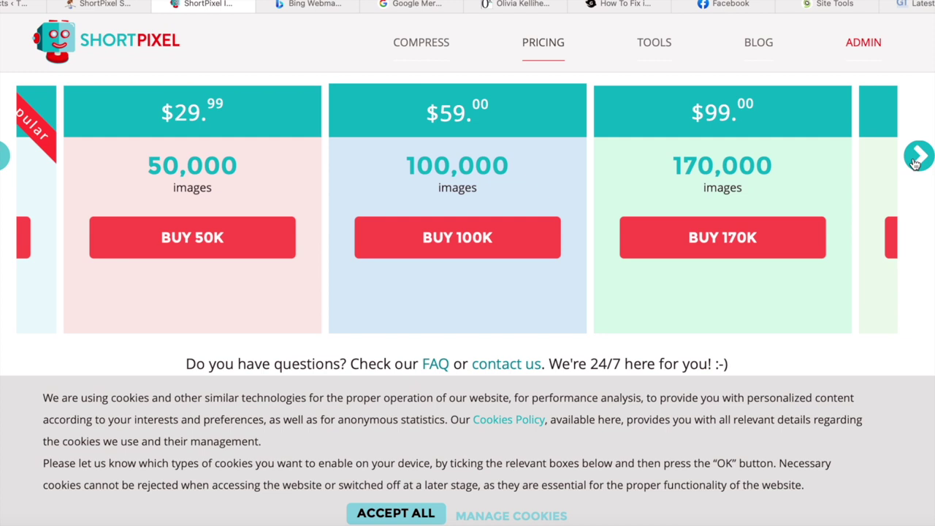
left_click(916, 159)
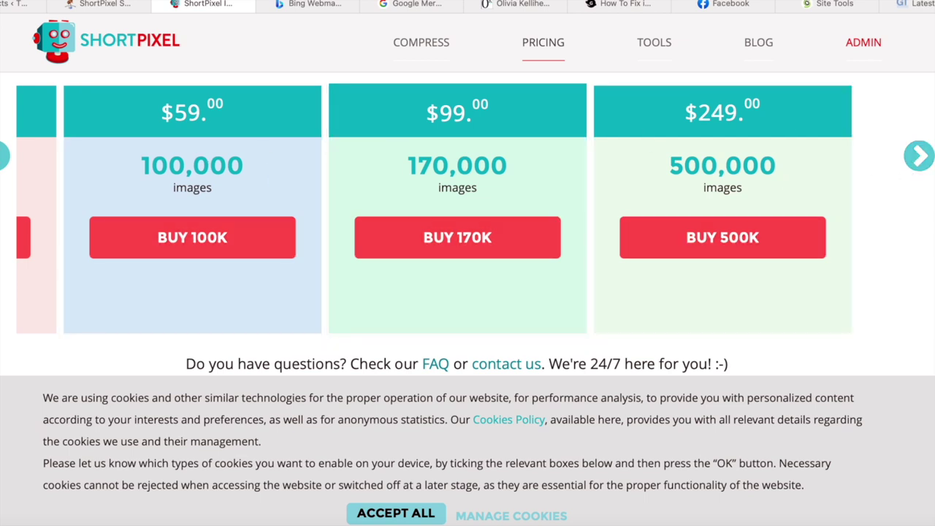
- Return to the ShortPixel settings in WordPress and go through the General options down to resizing large images
left_click(160, 6)
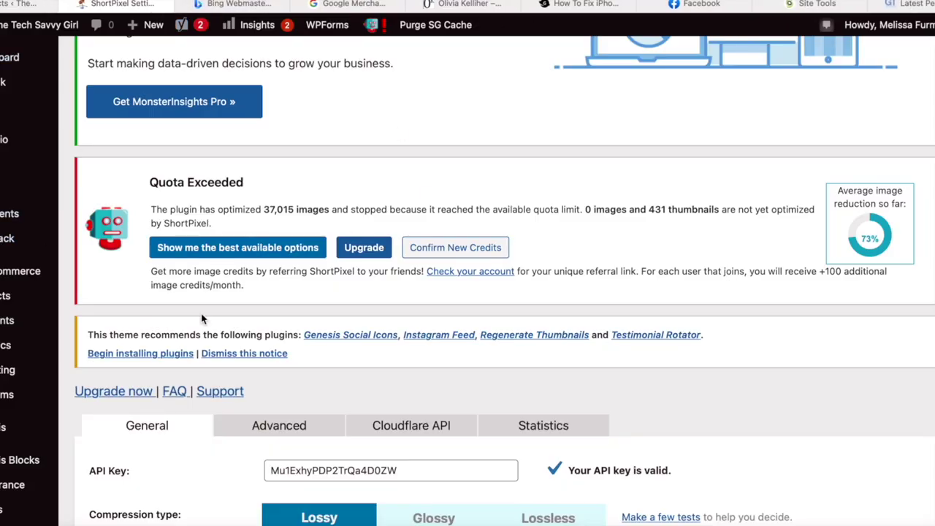
mouse_move(55, 369)
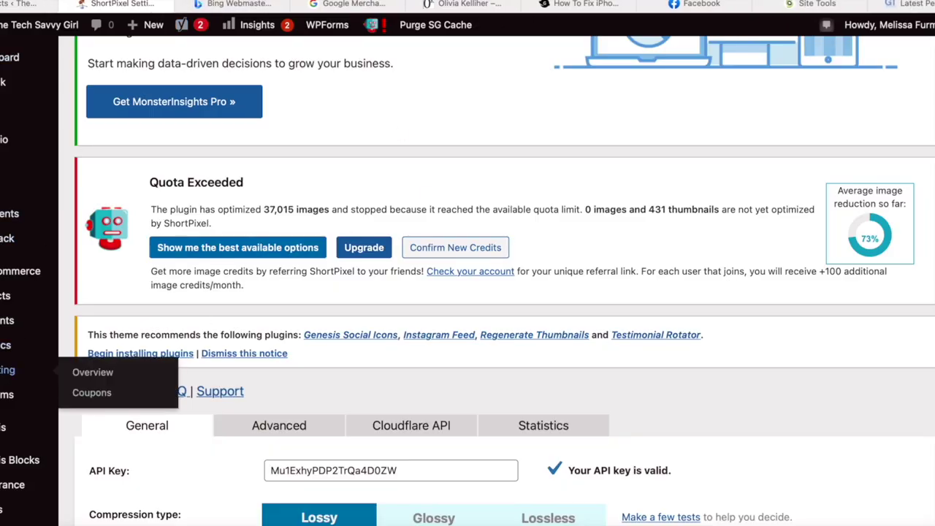
scroll(56, 369, "down", 5)
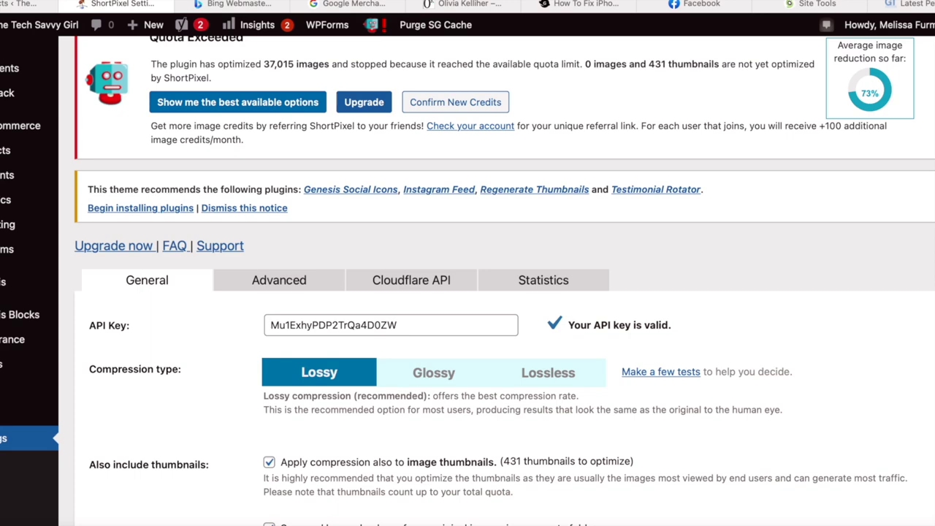
scroll(55, 321, "down", 8)
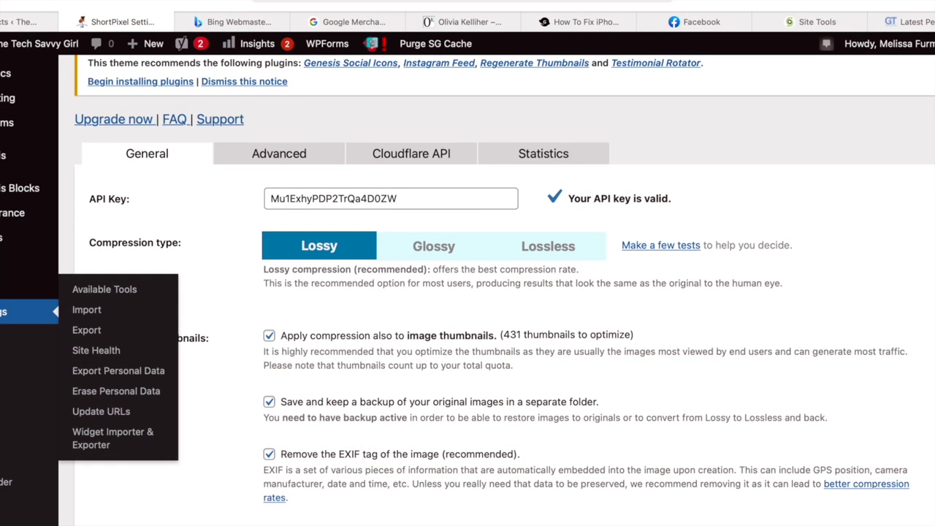
scroll(467, 277, "down", 5)
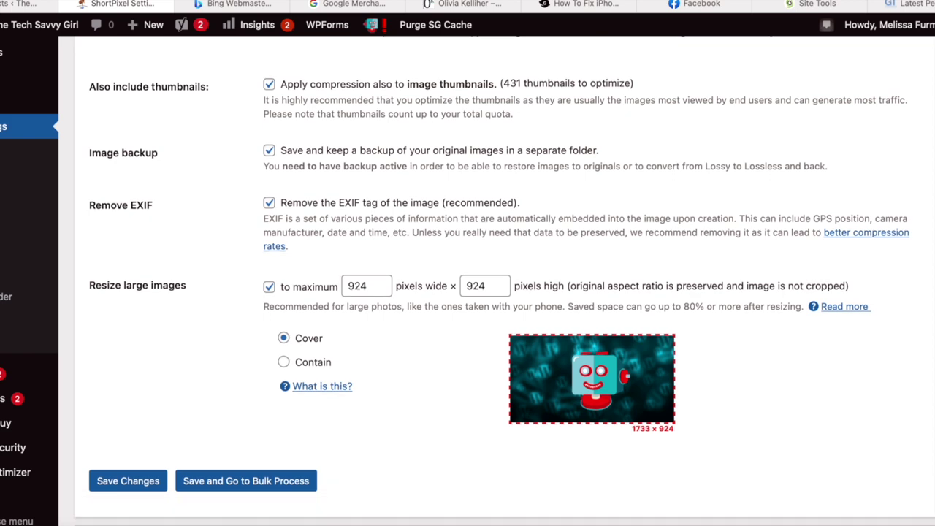